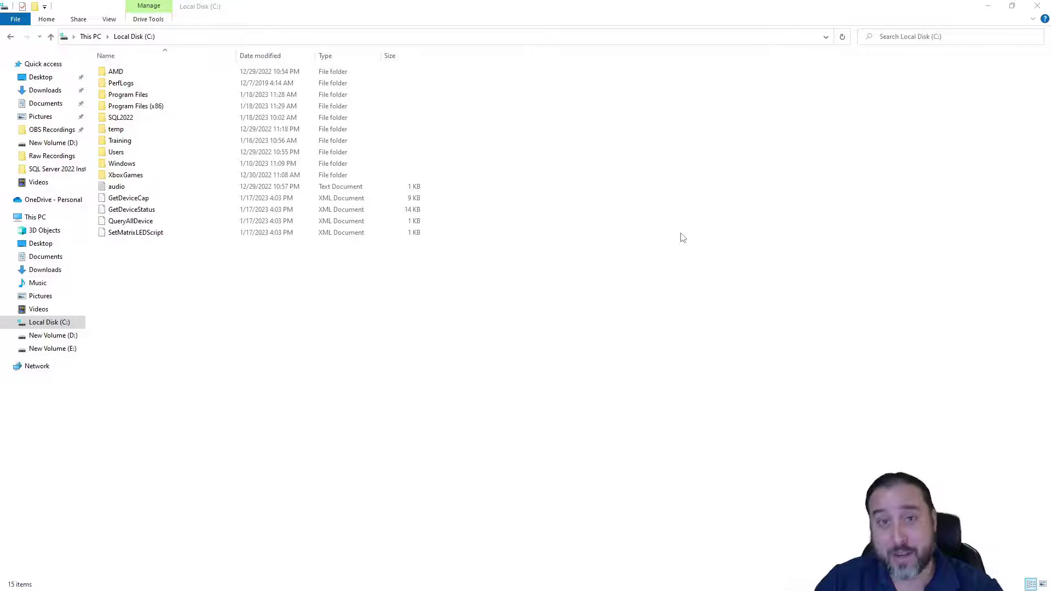
Run SETUP from C:\SQL2022\Developer_ENU and follow Installation to the Install Reporting Services page.
double_click(120, 118)
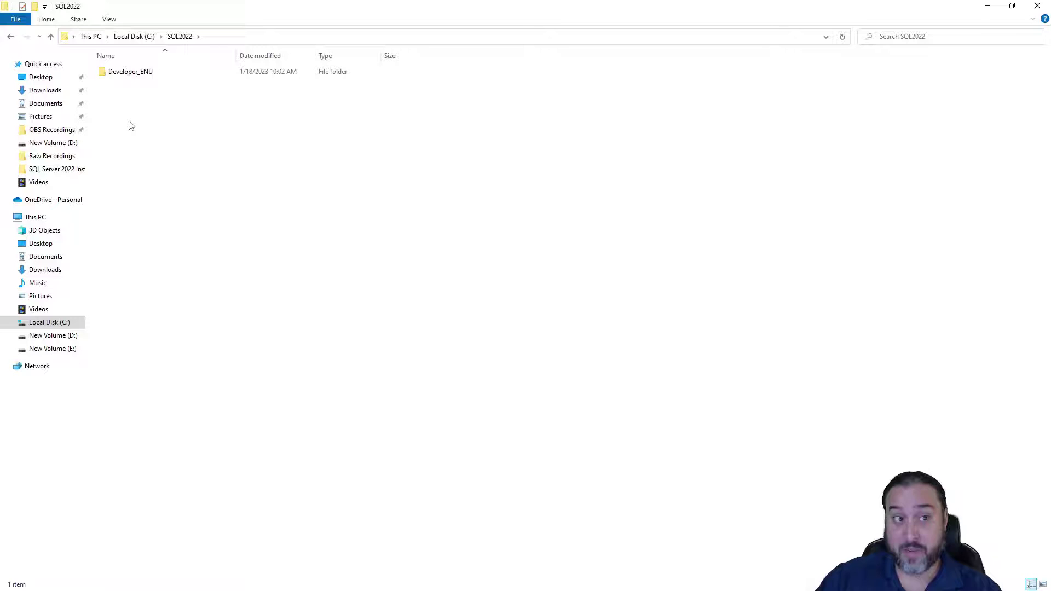
double_click(143, 73)
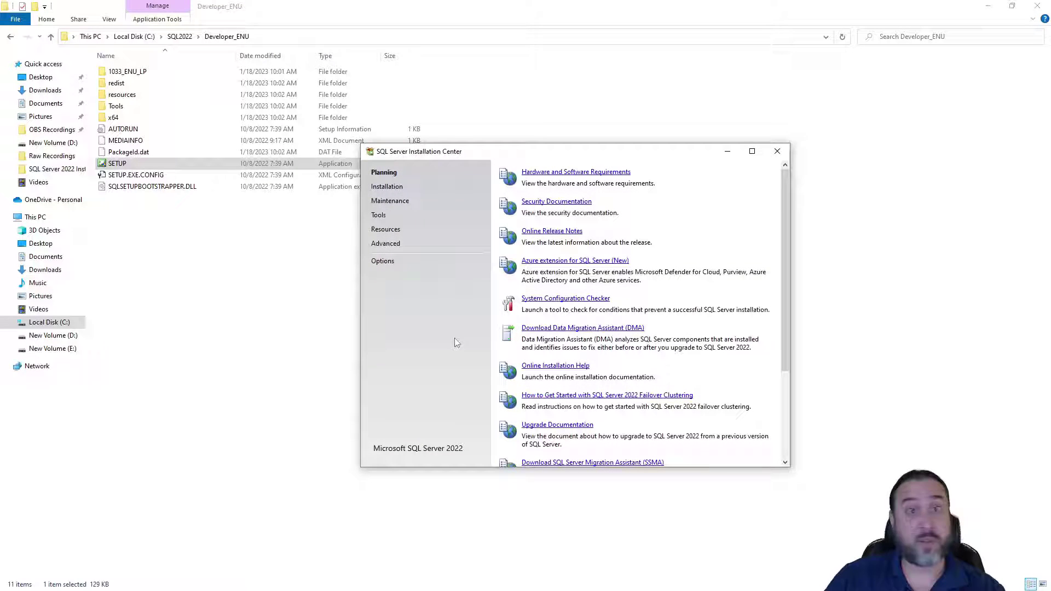
click(388, 187)
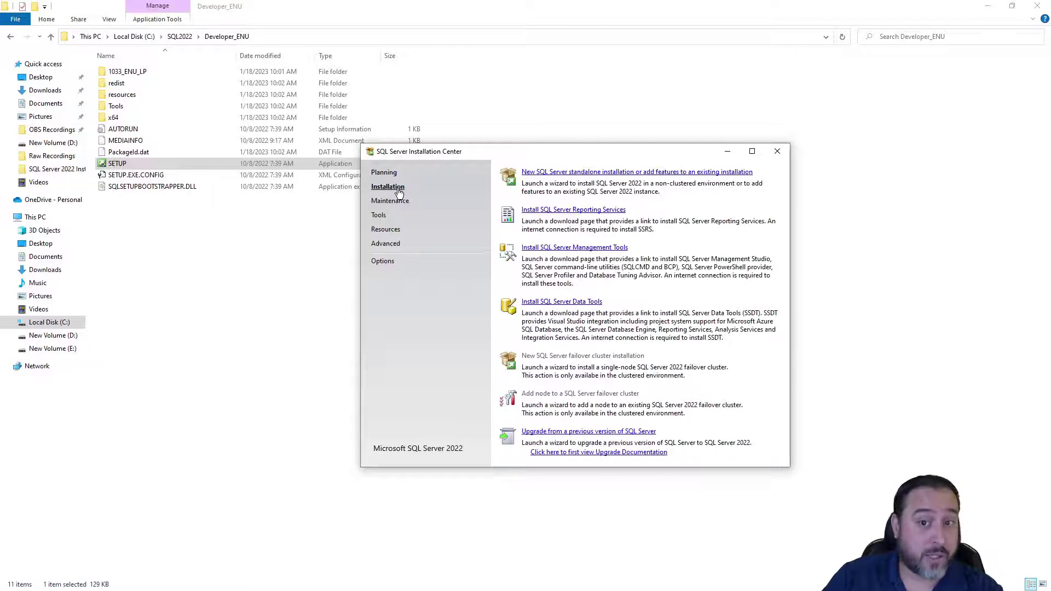
click(567, 211)
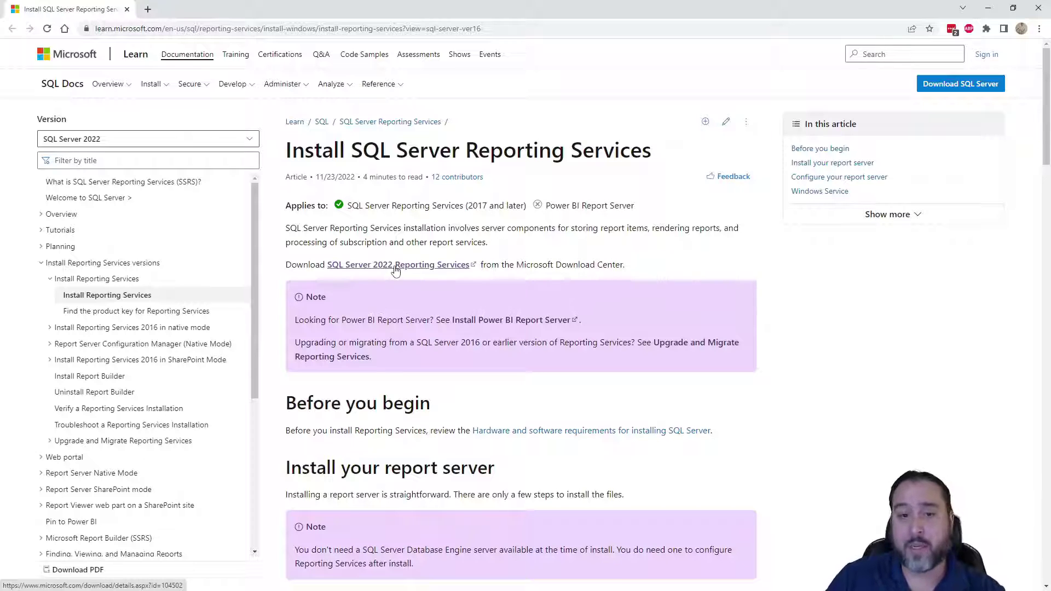
scroll(650, 294, down, 3)
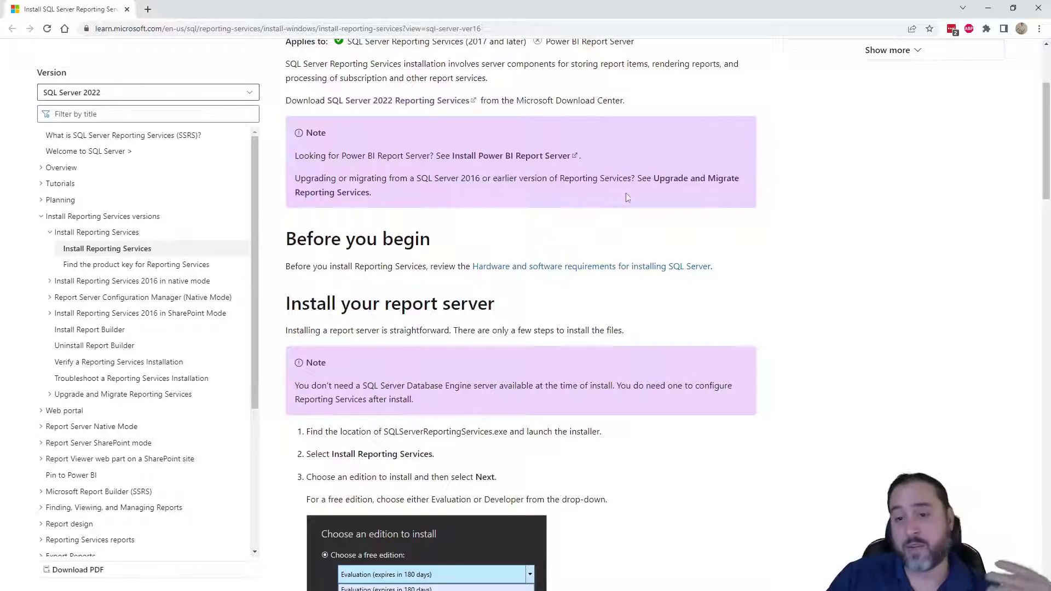
scroll(511, 357, down, 4)
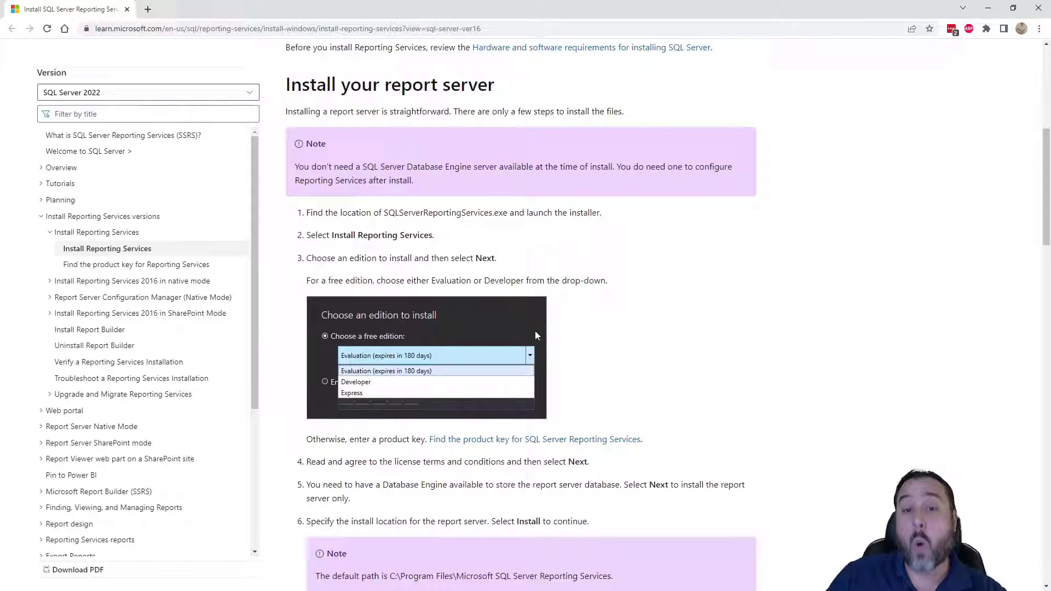
scroll(545, 303, down, 3)
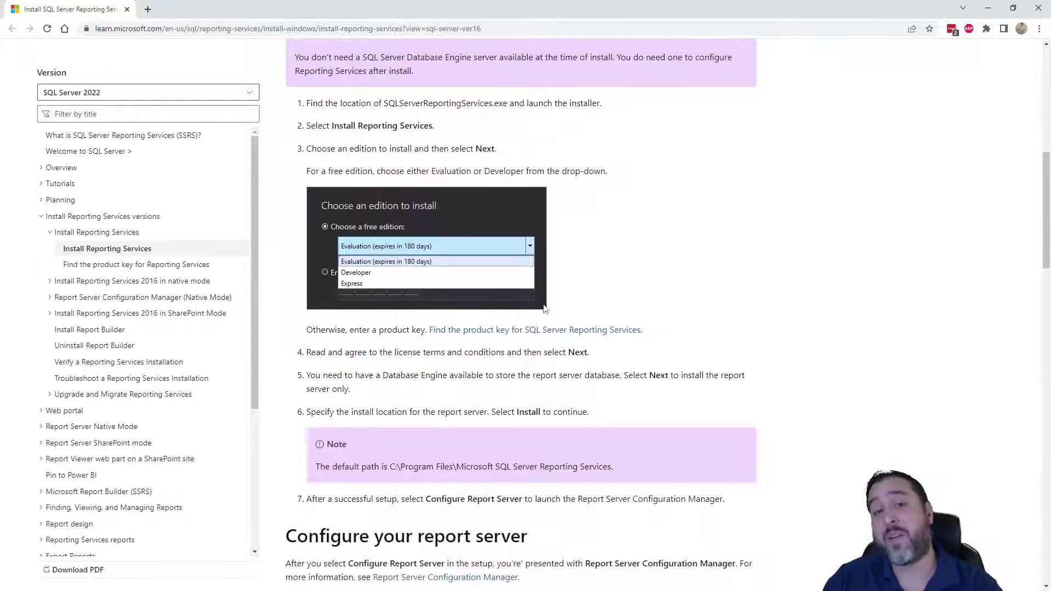
scroll(535, 289, up, 1)
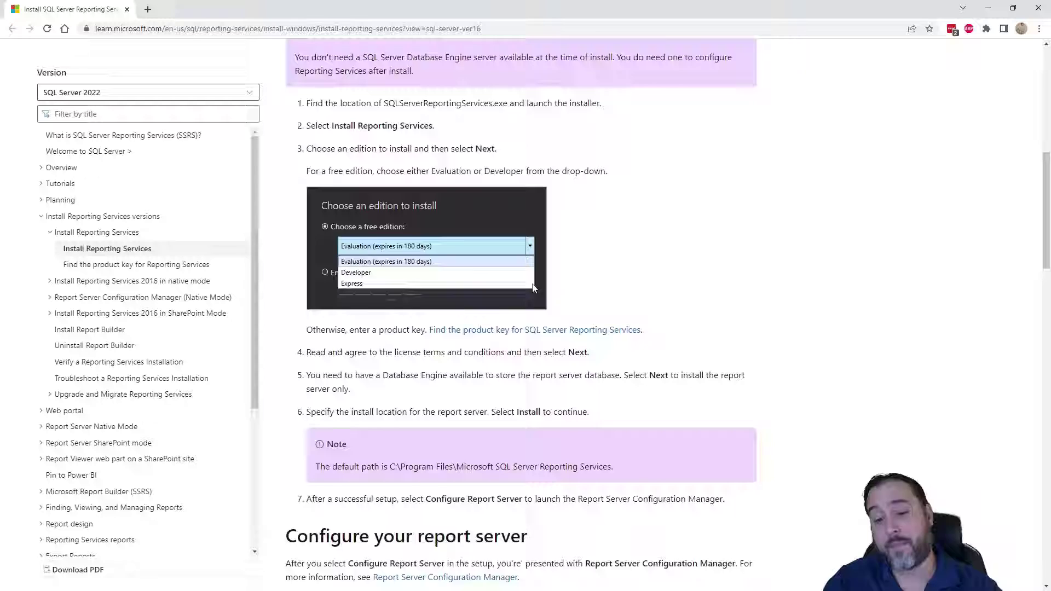
scroll(535, 288, down, 4)
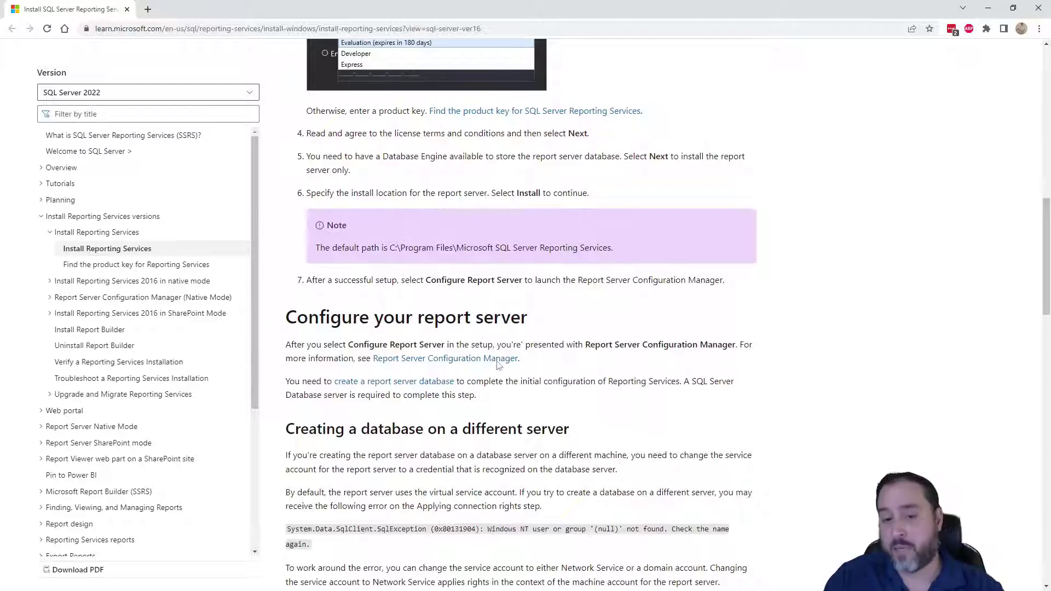
right_click(465, 361)
click(467, 370)
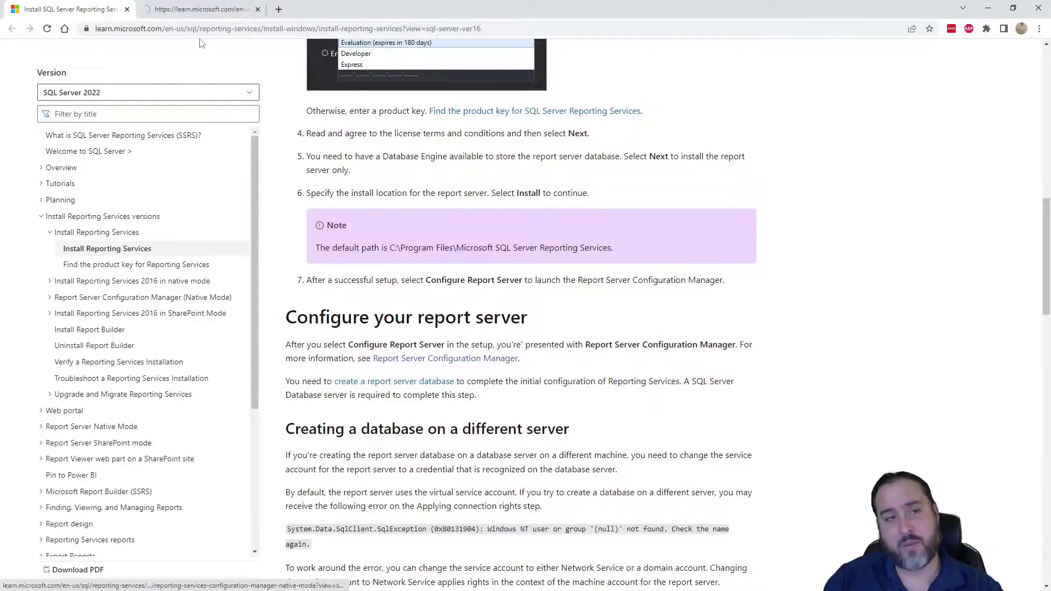
key(ctrl+Tab)
scroll(472, 364, down, 3)
scroll(475, 372, down, 20)
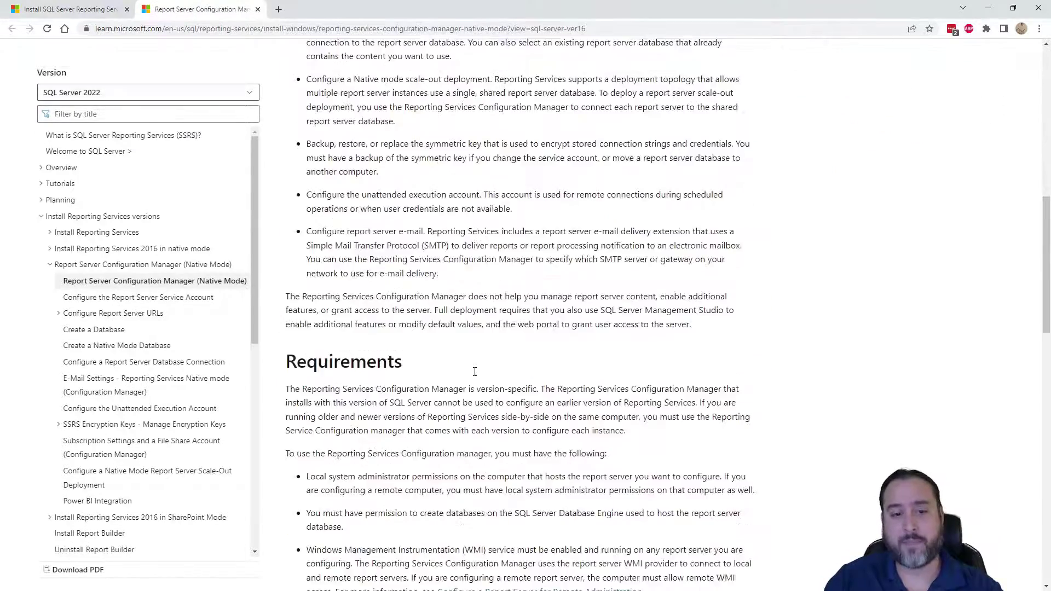
scroll(476, 375, up, 5)
scroll(455, 212, up, 8)
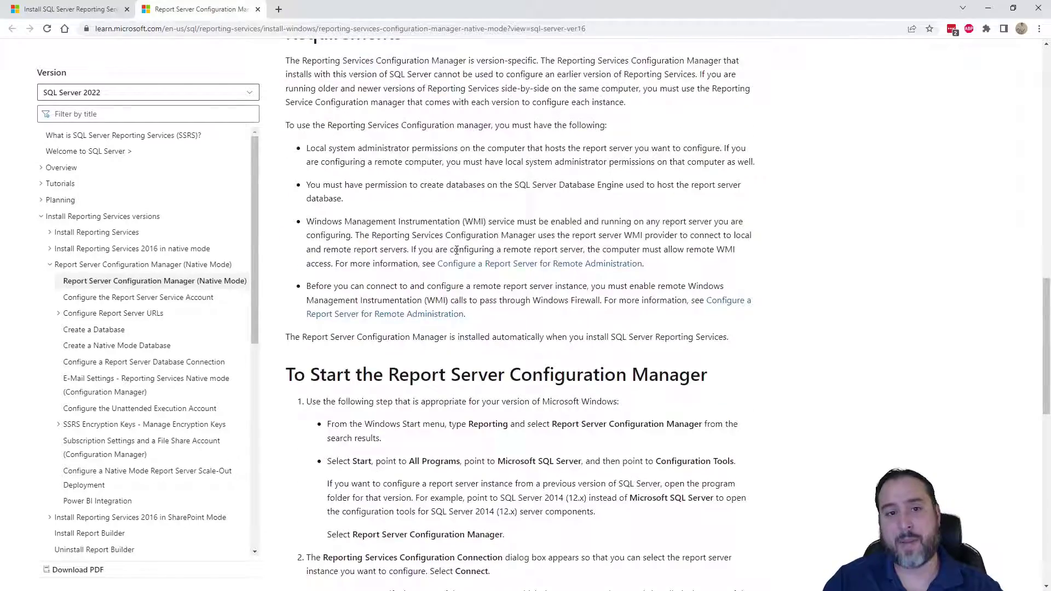
click(257, 10)
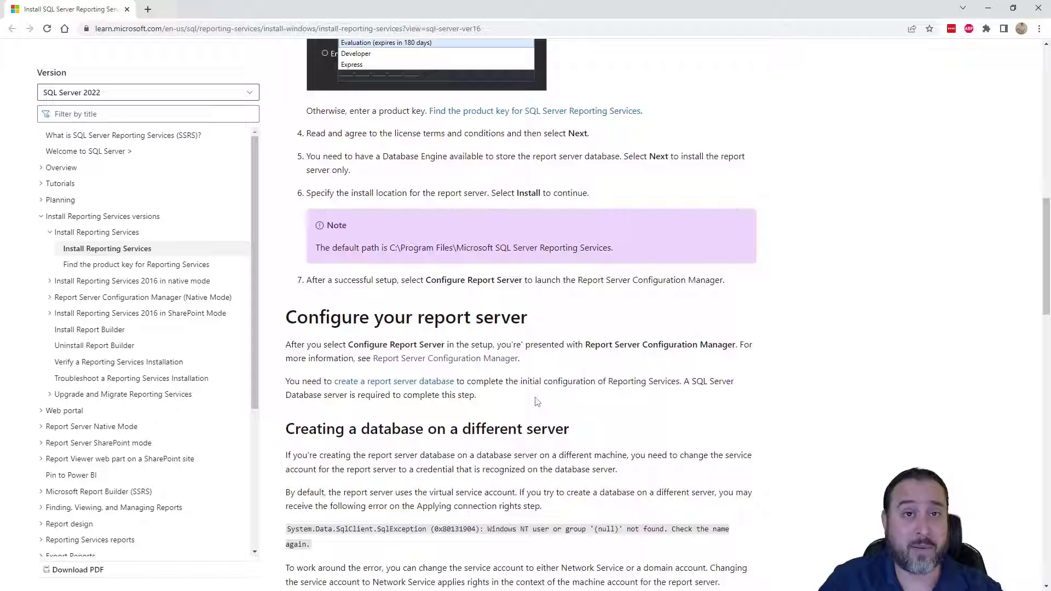
scroll(537, 401, up, 3)
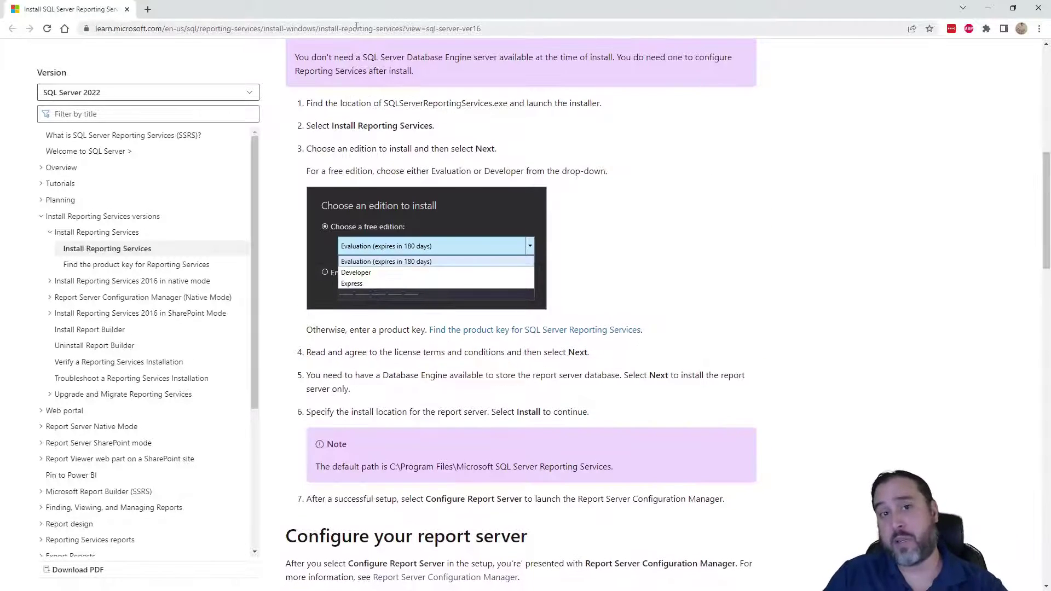
Close Installation Center and launch the downloaded SQLServerReportingServices installer from Downloads.
click(988, 8)
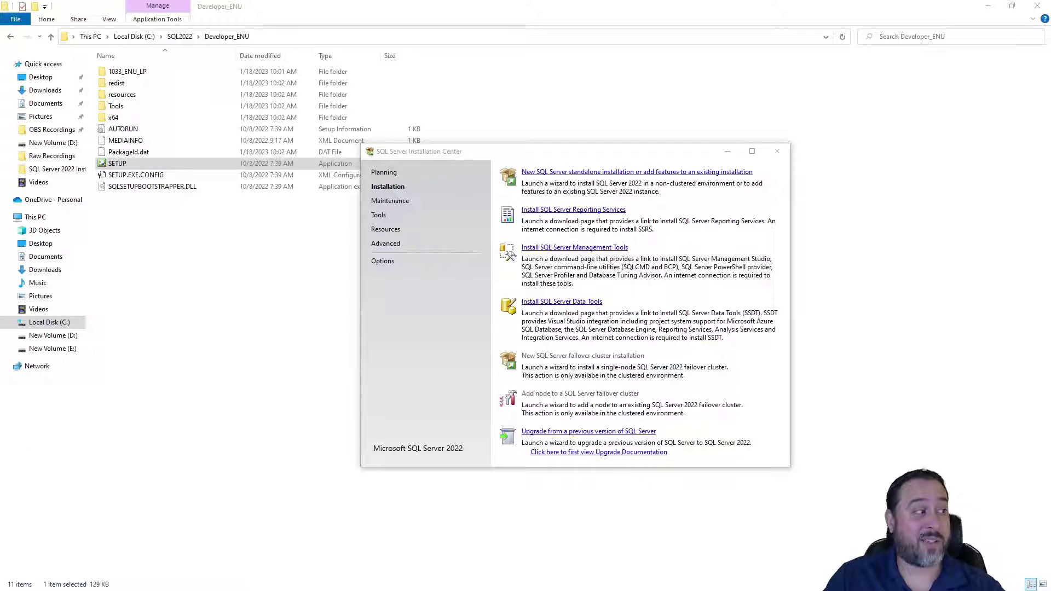
click(778, 151)
click(31, 92)
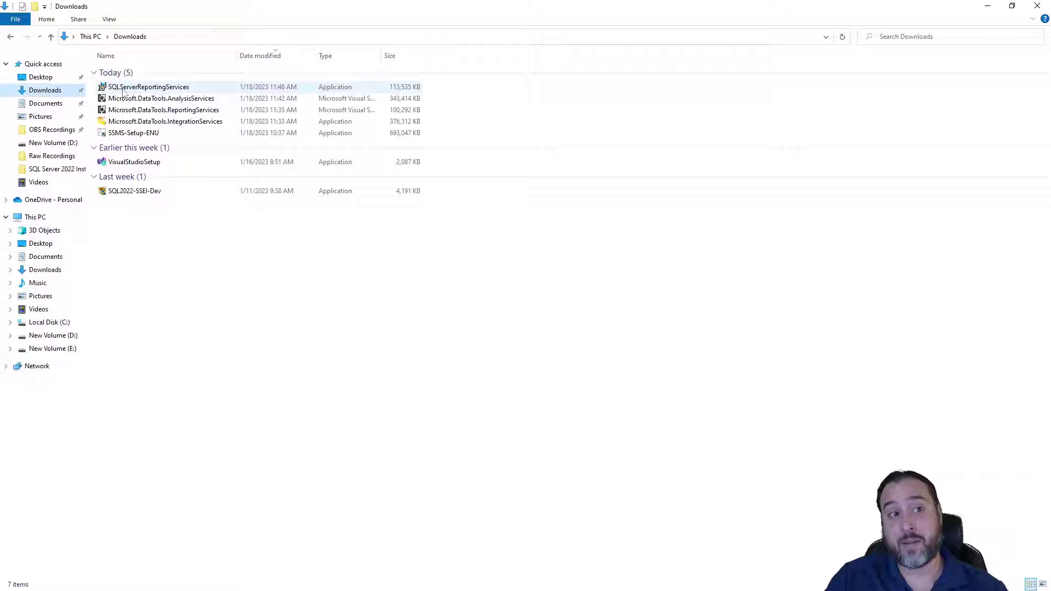
click(139, 89)
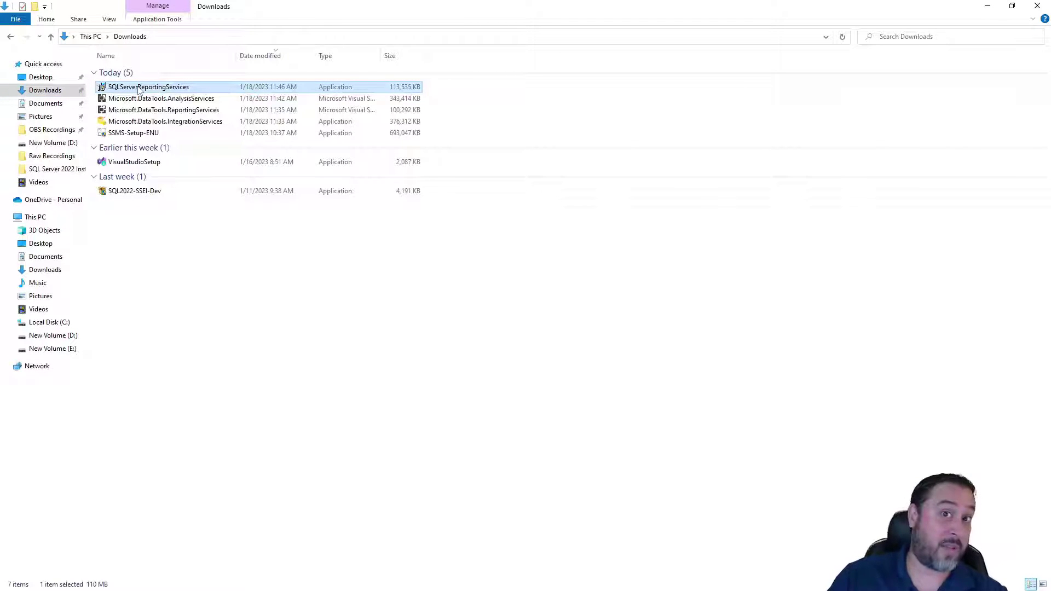
double_click(139, 89)
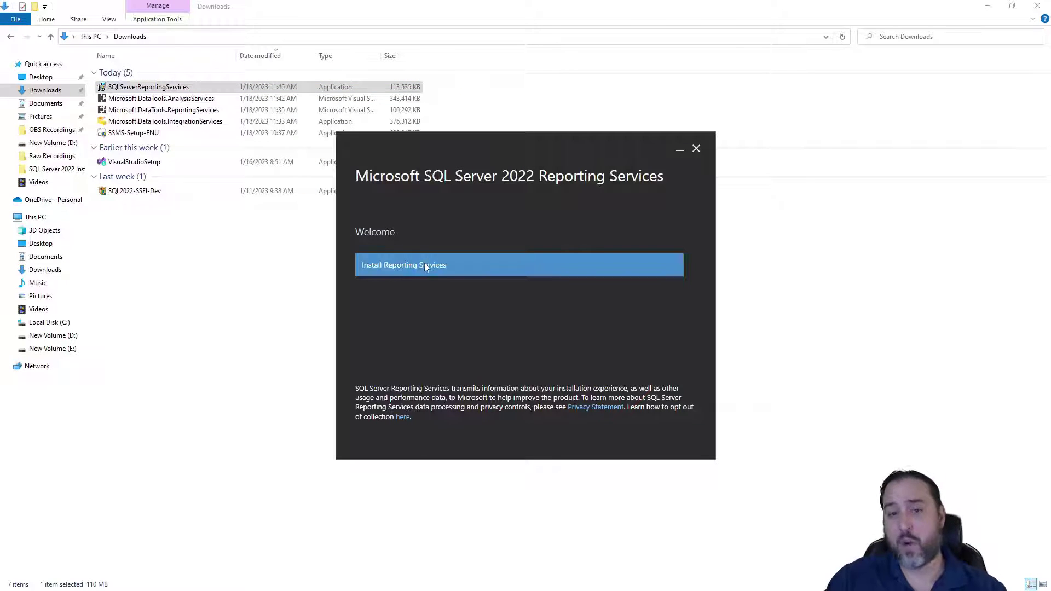
Start installing Reporting Services with the free Developer edition selected.
click(425, 266)
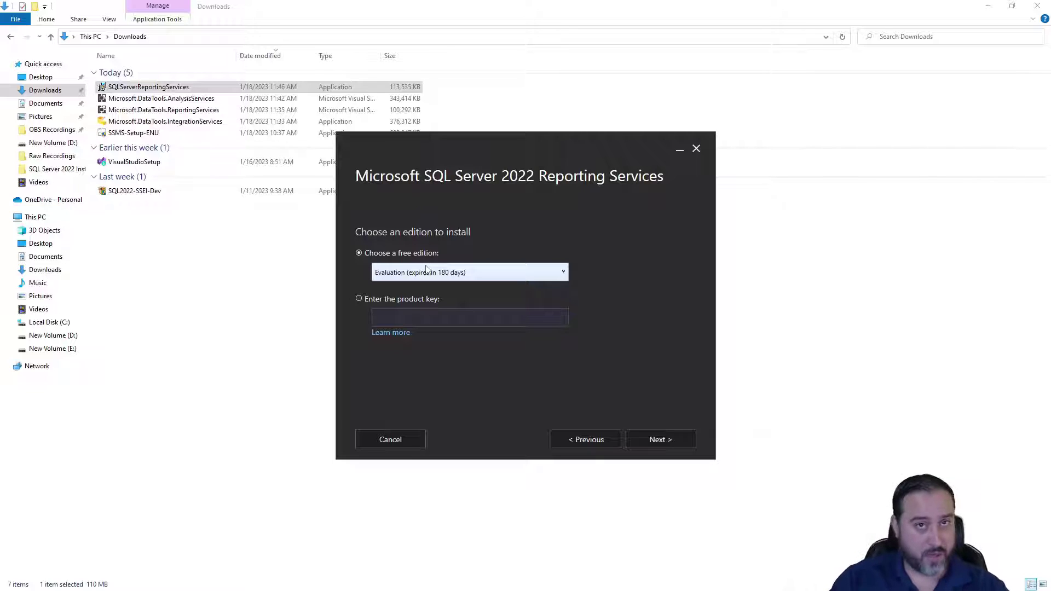
click(426, 269)
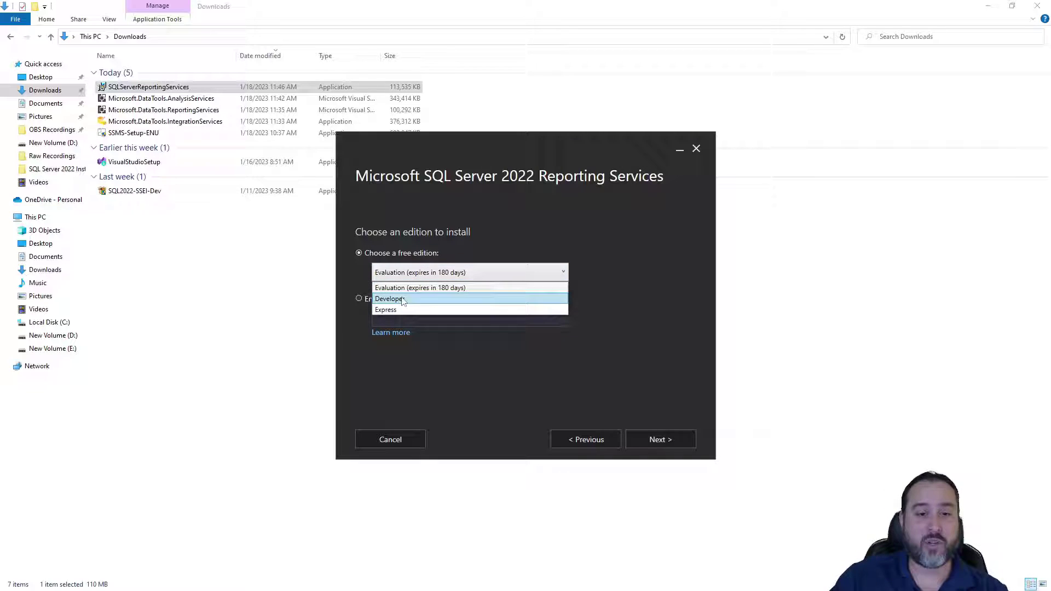
click(400, 299)
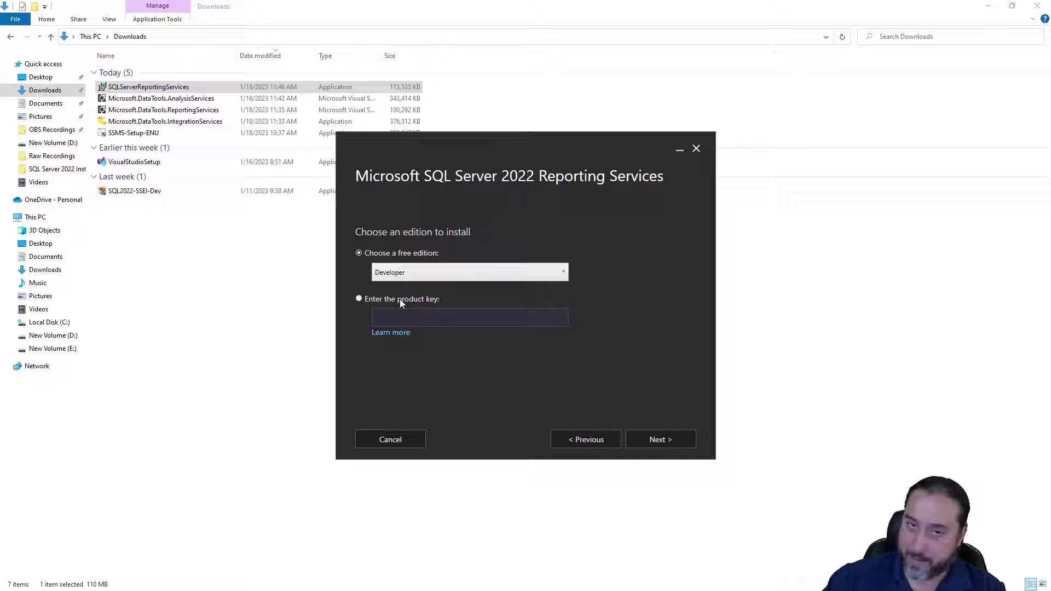
Accept the license terms and advance to Install Database Engine with 'Install Reporting Services only'.
click(654, 439)
click(429, 399)
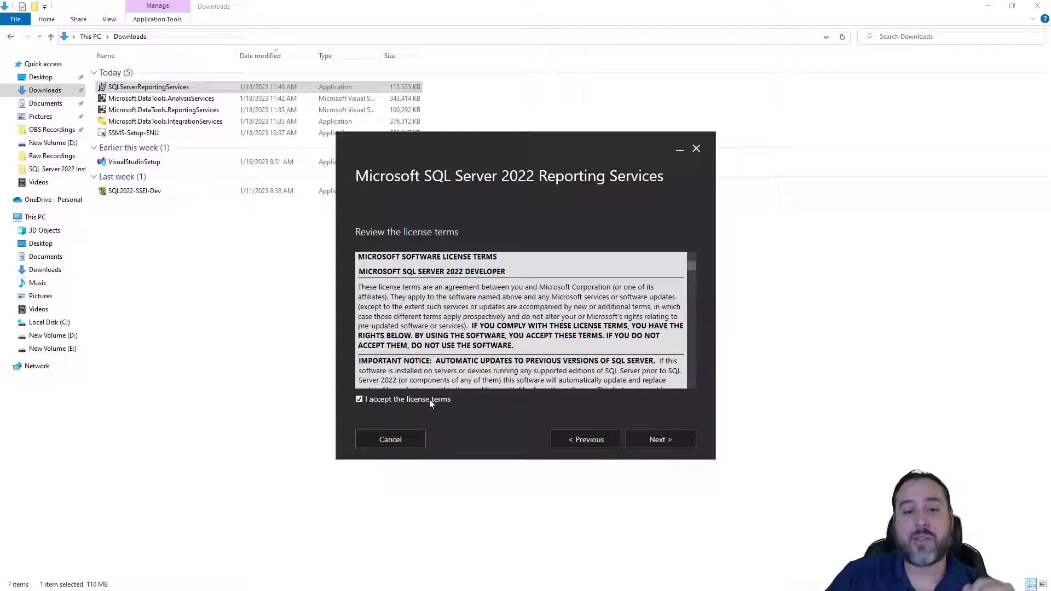
click(677, 442)
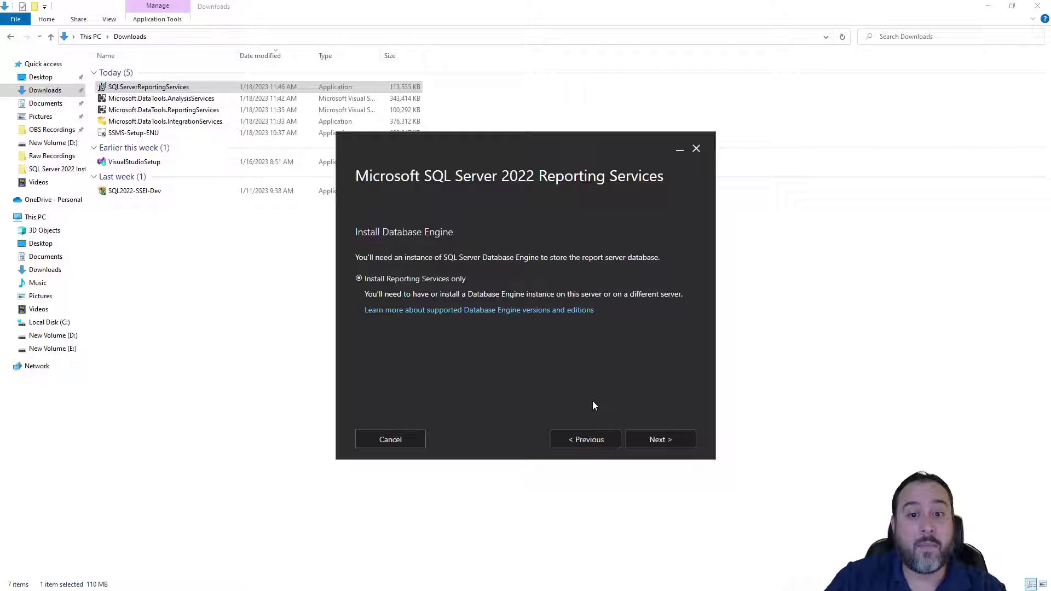
Advance to the install location step, keeping the default install location.
click(662, 436)
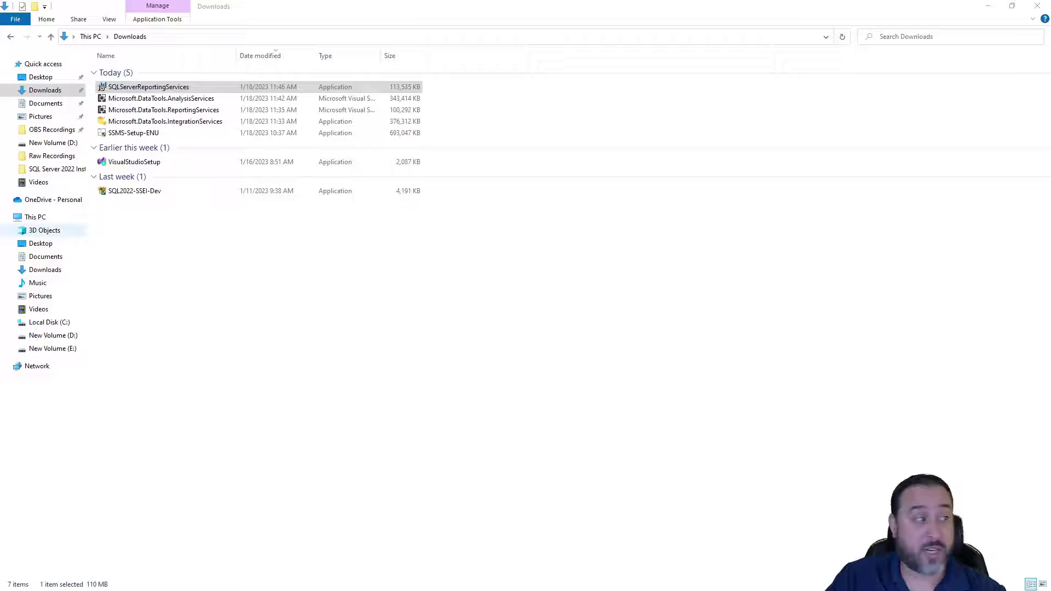
Connect to the SSRS instance, keeping the default server name.
drag(459, 207, 377, 233)
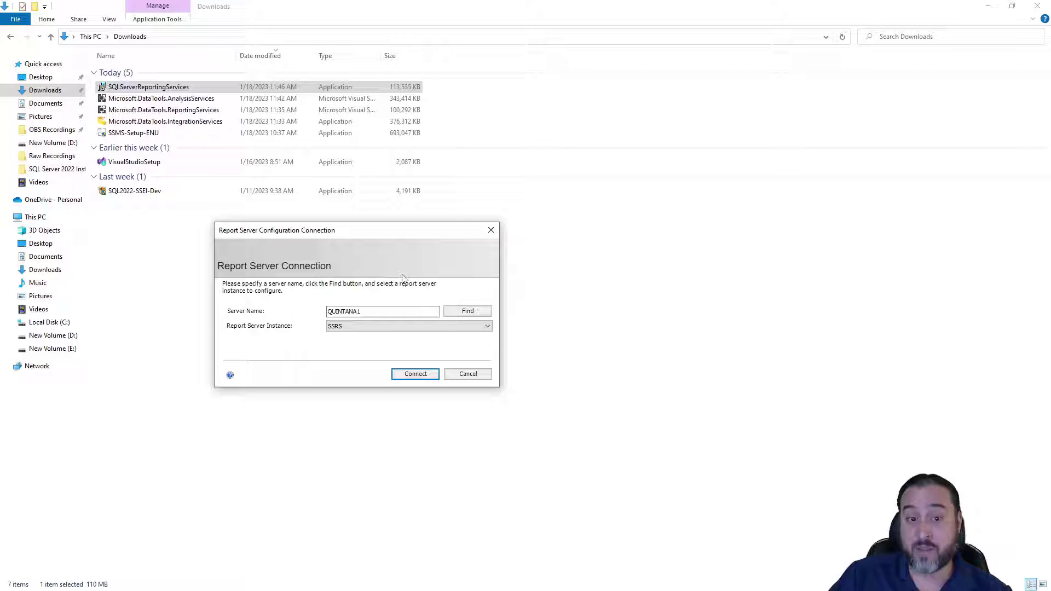
click(418, 376)
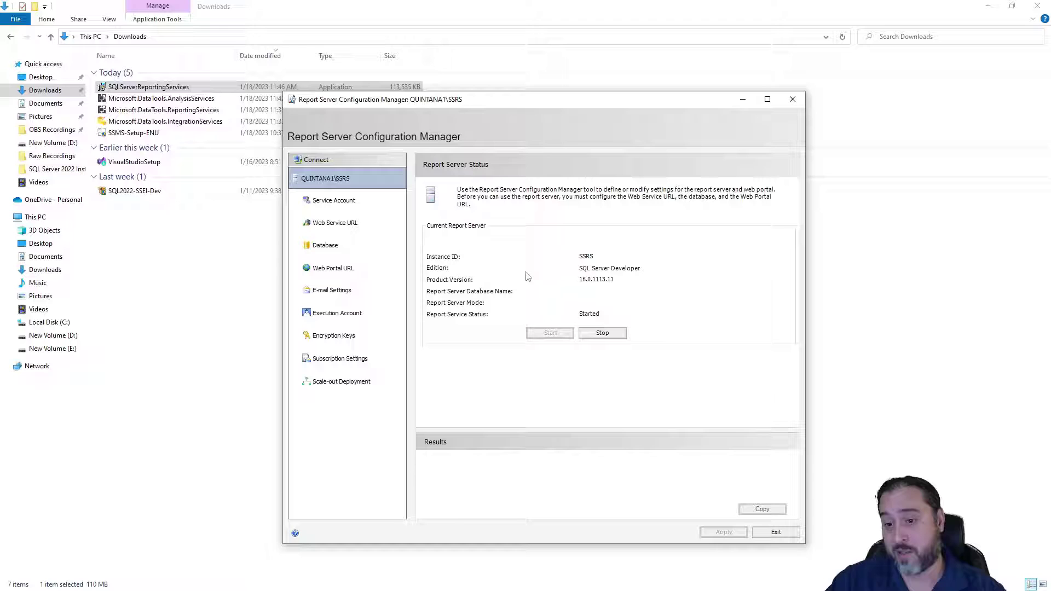
Review the Virtual Service Account, then show the Web Service URL page.
click(349, 204)
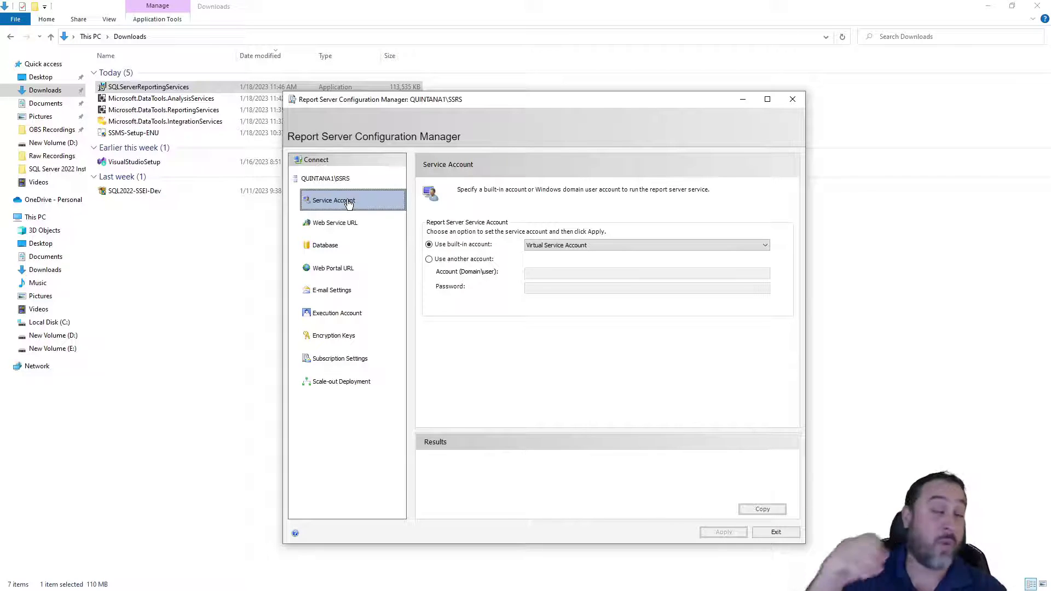
click(332, 224)
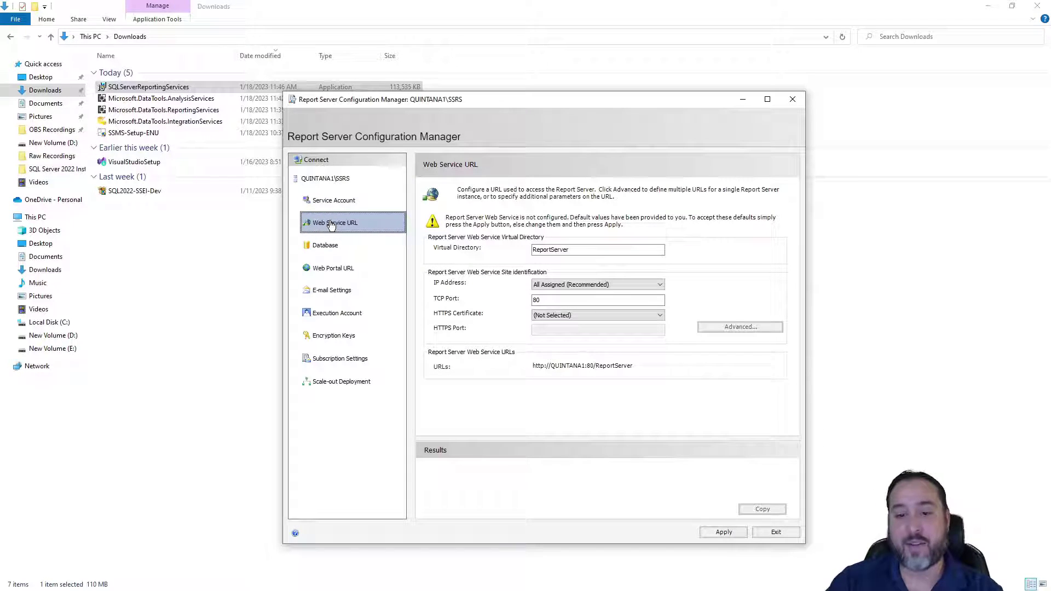
Apply the default ReportServer virtual directory on TCP port 80 for the web service URL.
click(335, 202)
click(336, 228)
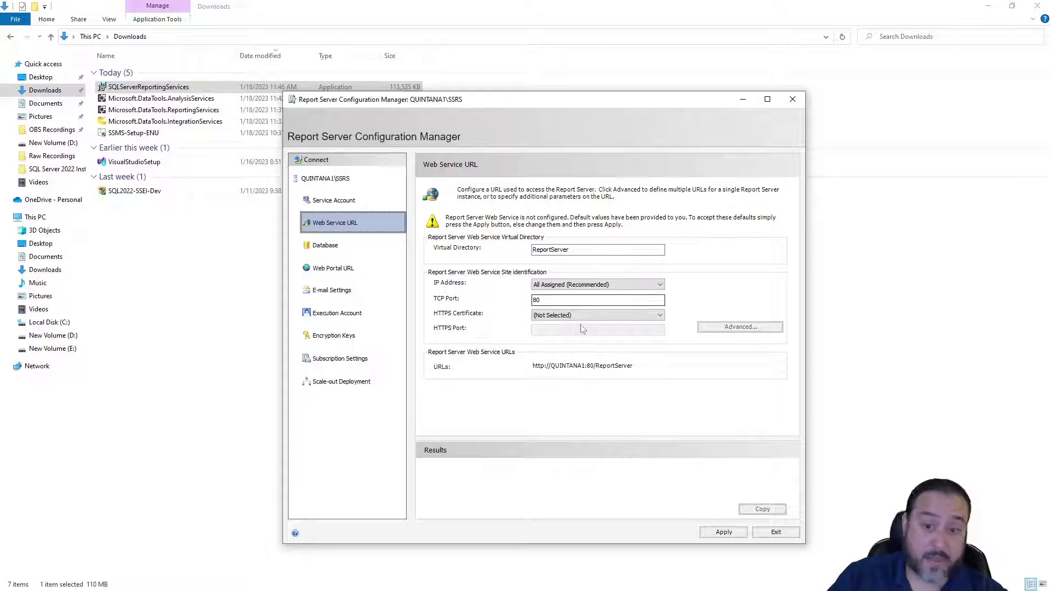
click(574, 250)
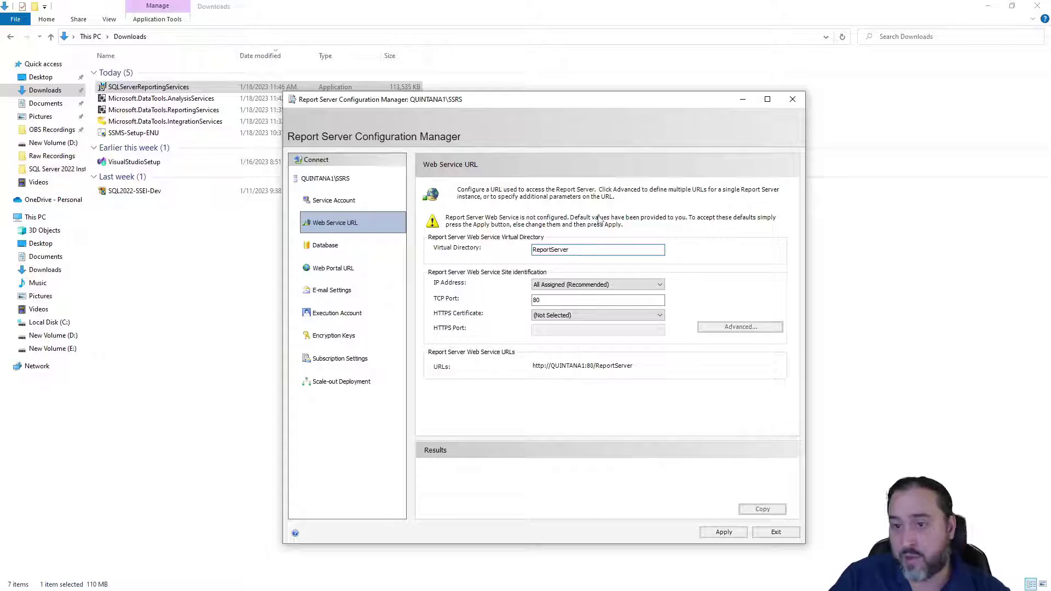
click(724, 532)
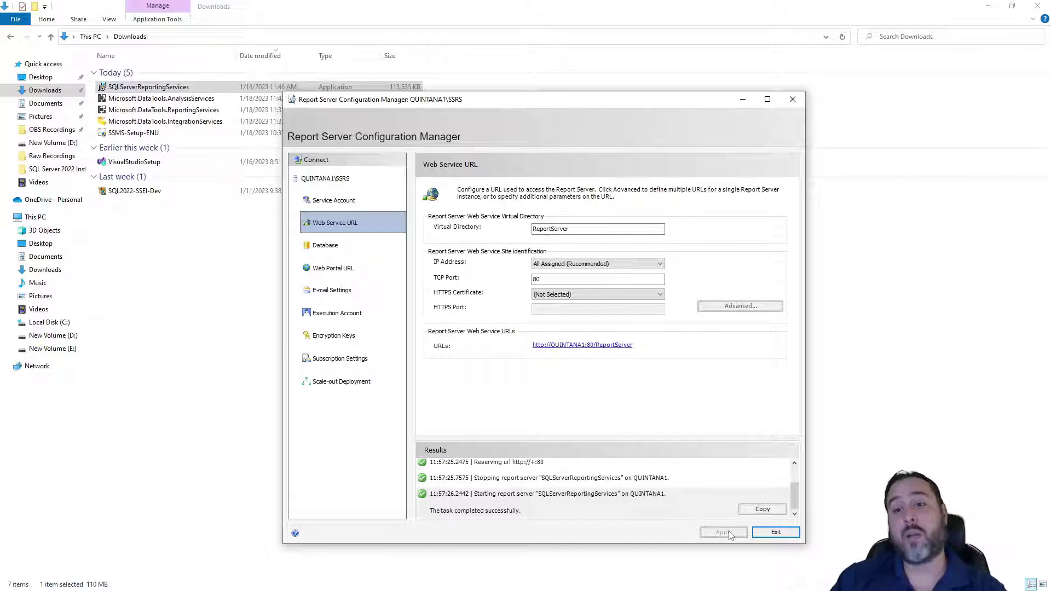
Launch the Report Server Database Configuration Wizard from the Database page to create a new database.
click(320, 244)
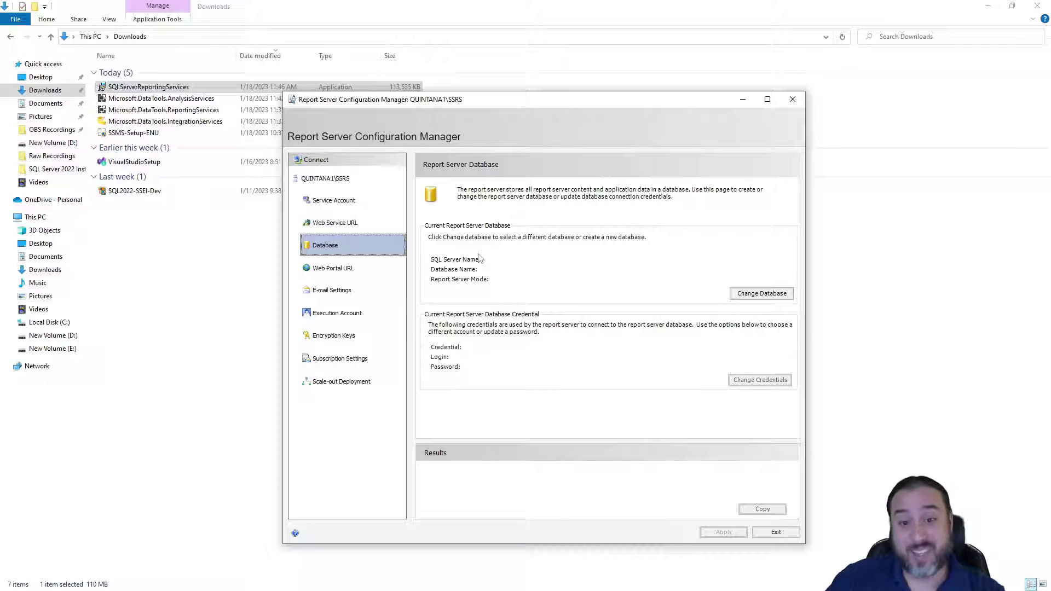
click(757, 295)
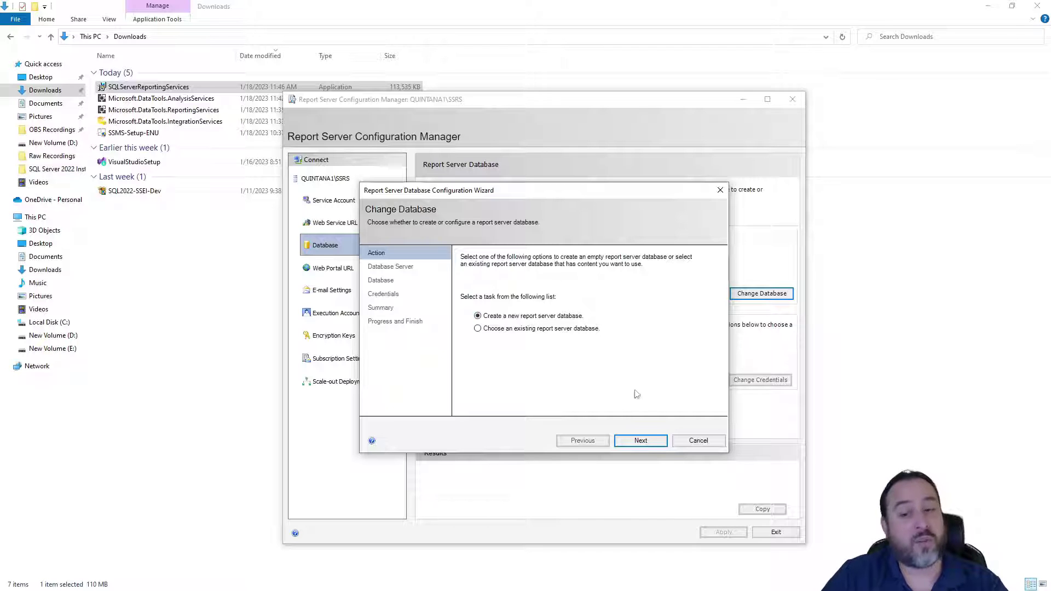
Test the connection to the QUINTANA1 database server successfully.
click(655, 442)
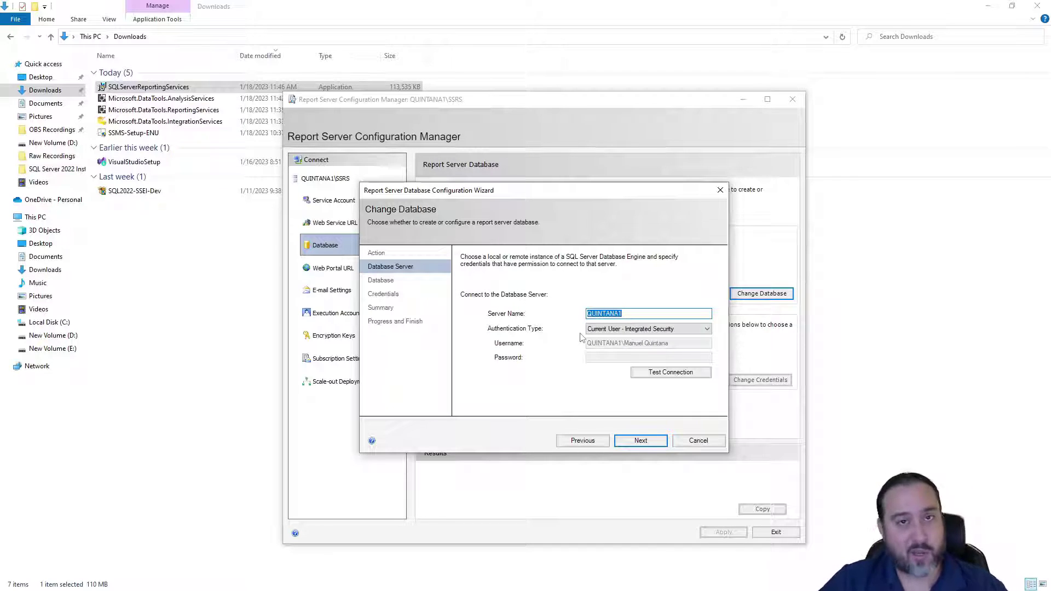
click(650, 373)
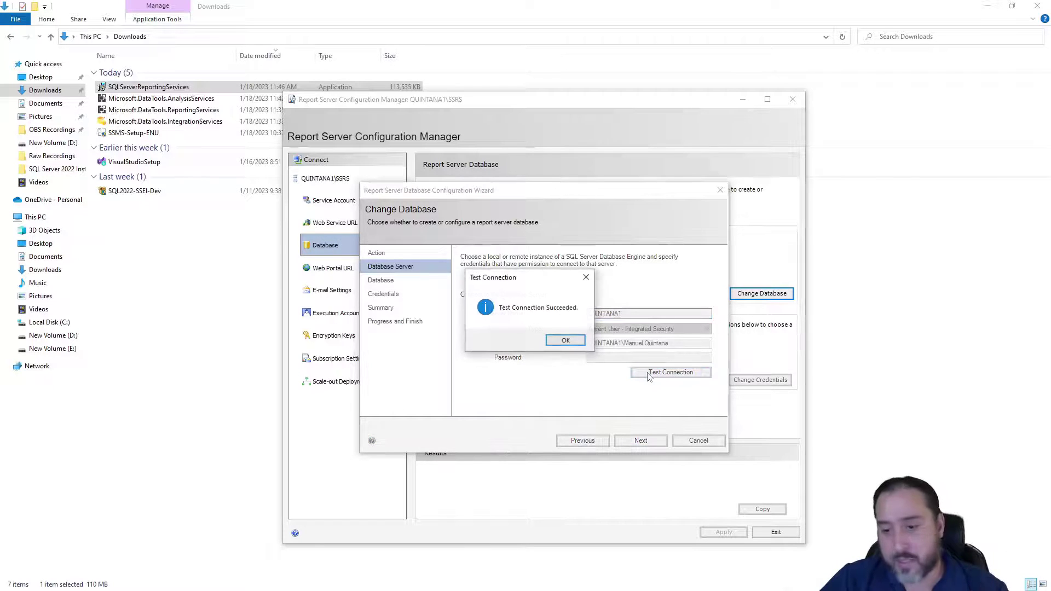
click(566, 341)
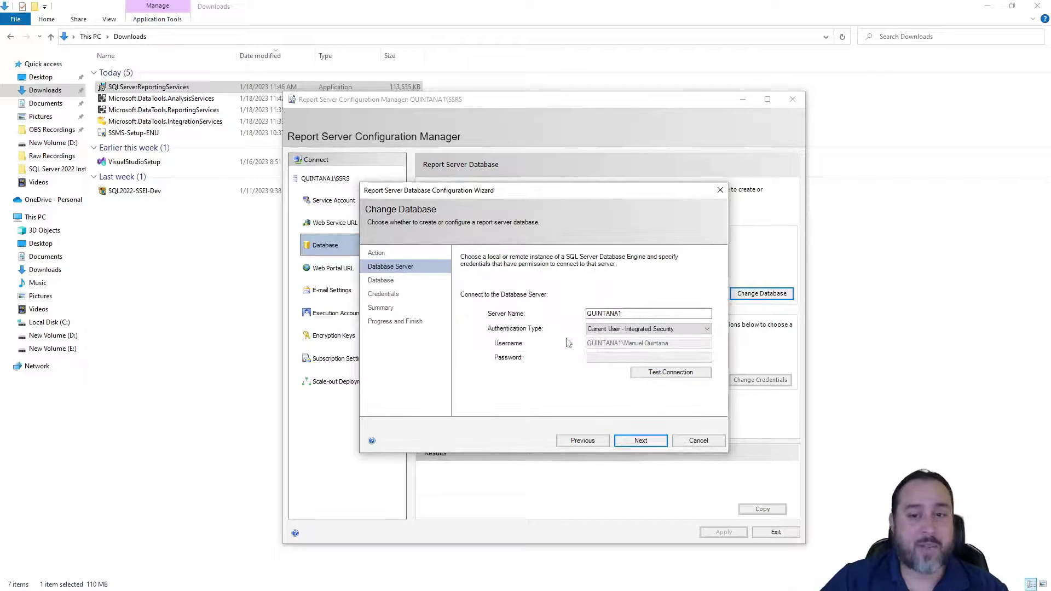
Keep the ReportServer database name and service credentials, and create the database.
click(642, 444)
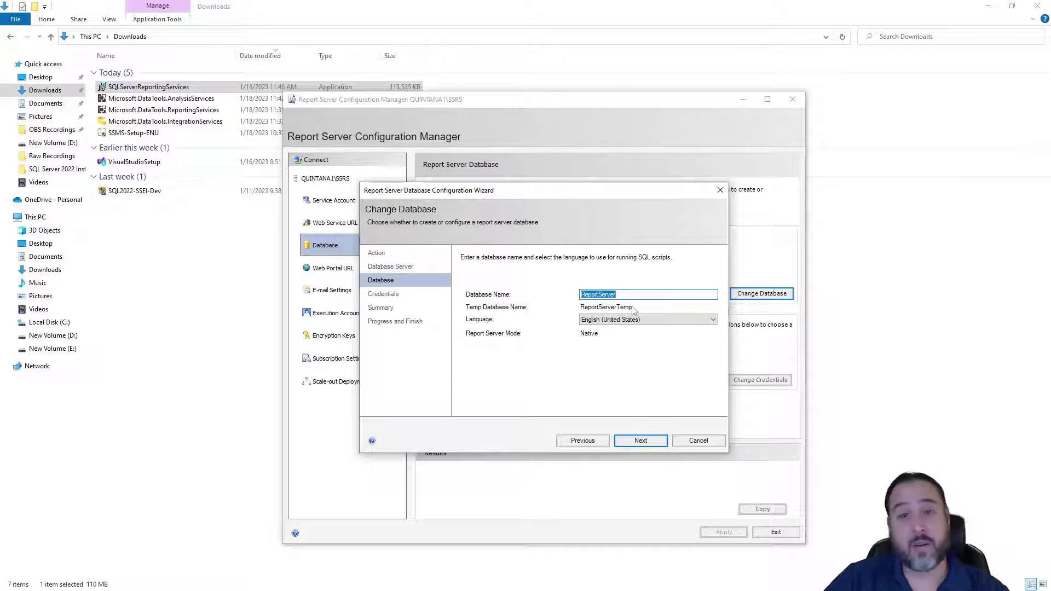
click(641, 441)
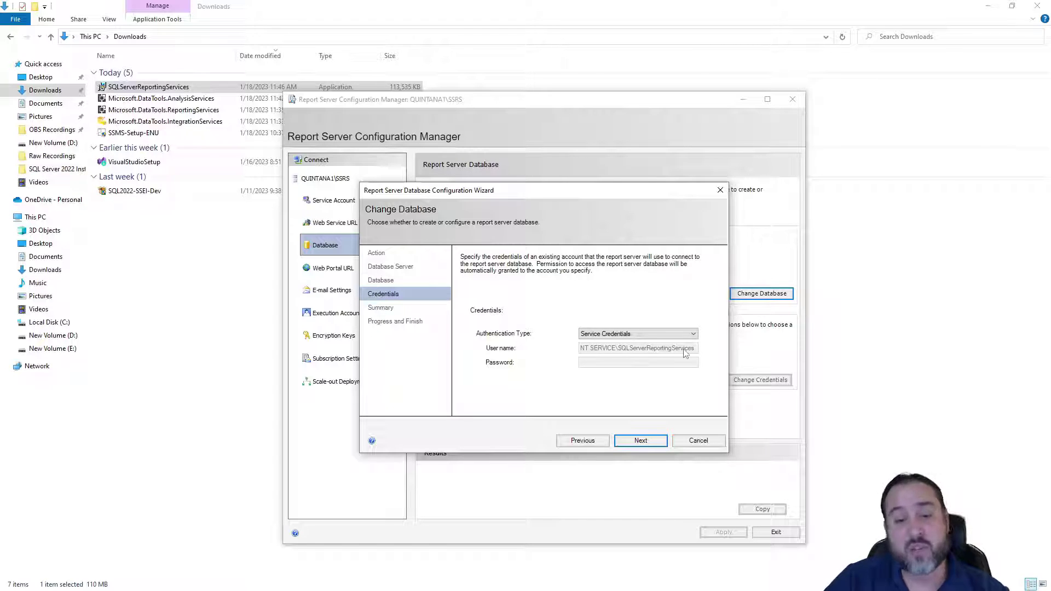
click(643, 445)
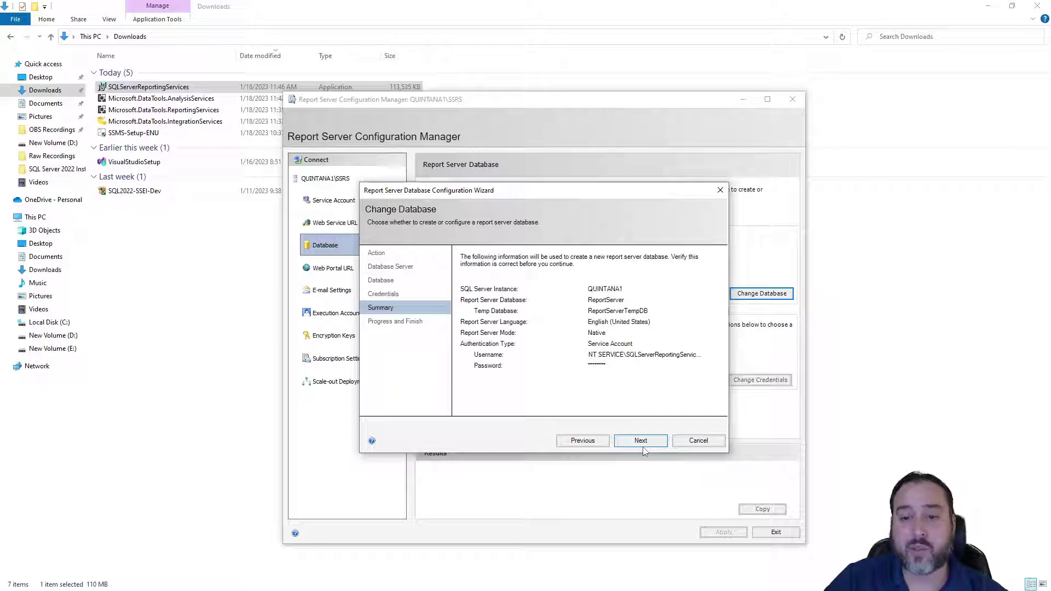
click(646, 441)
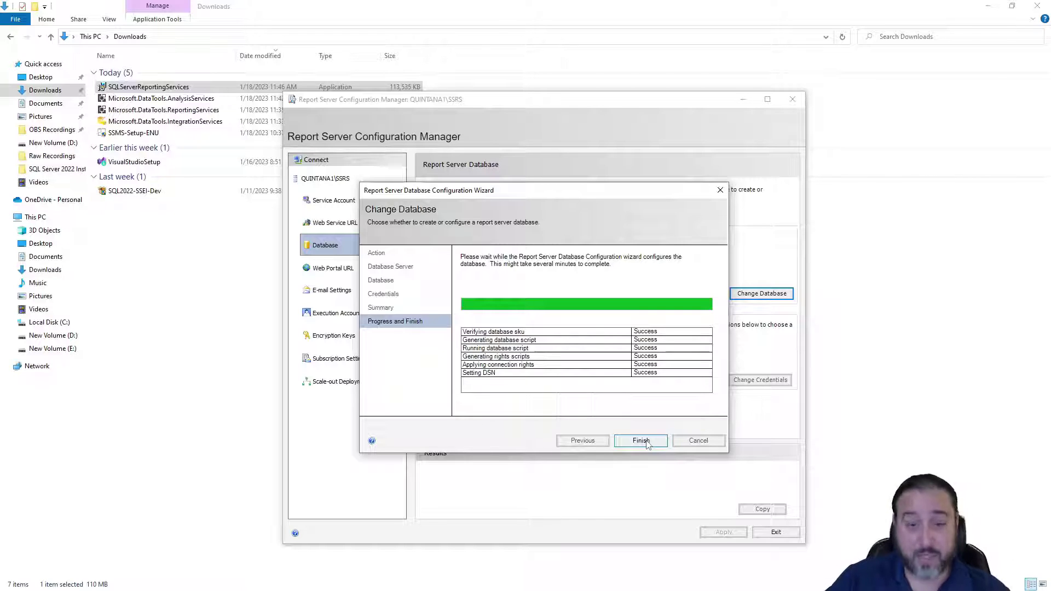
Close the finished database wizard and show the Web Portal URL page for Reports.
click(642, 441)
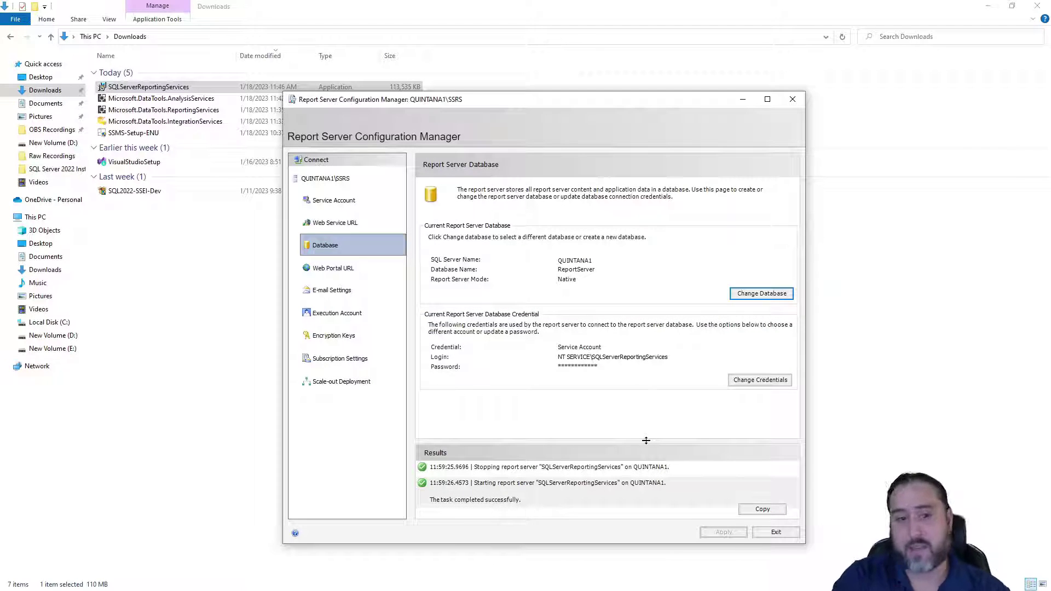
click(351, 269)
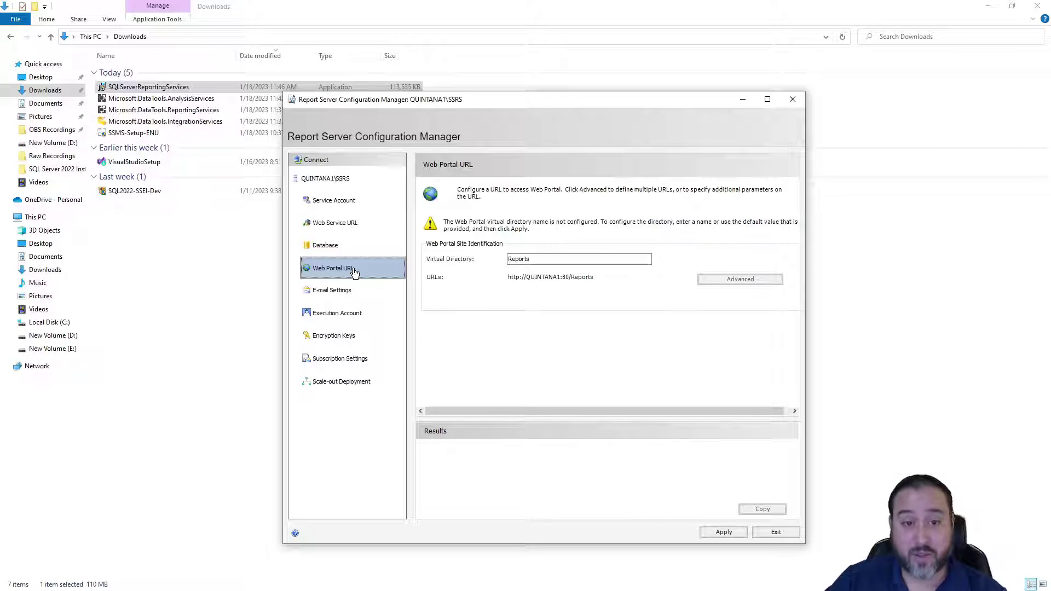
click(352, 225)
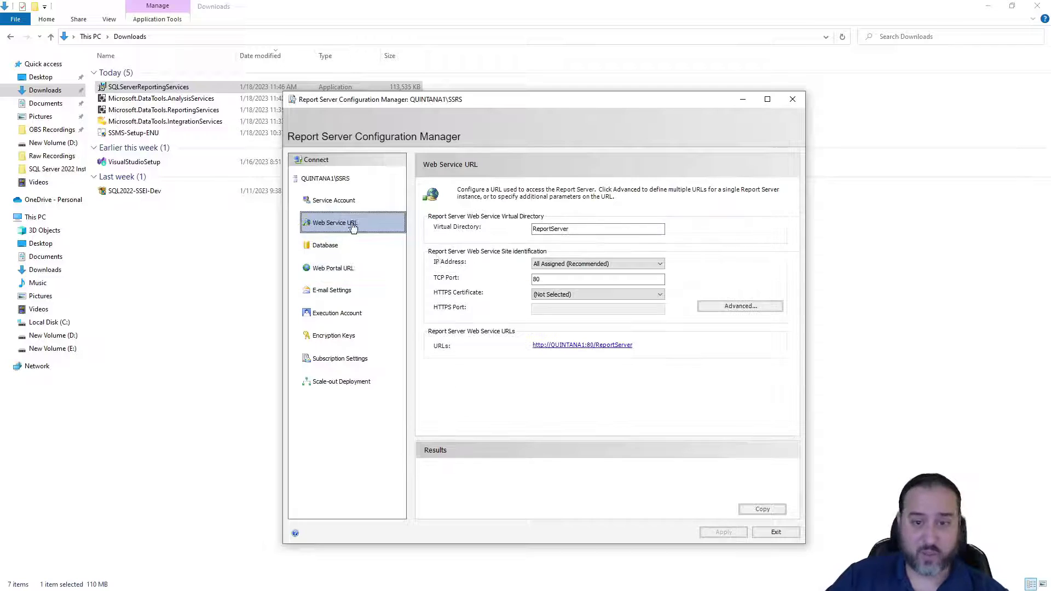
click(561, 345)
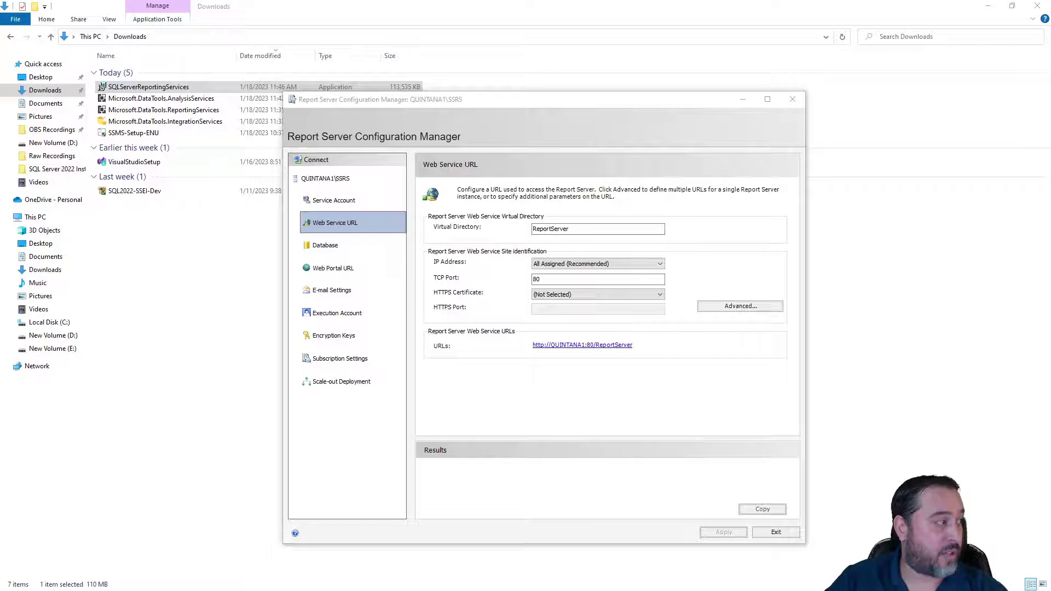
double_click(349, 65)
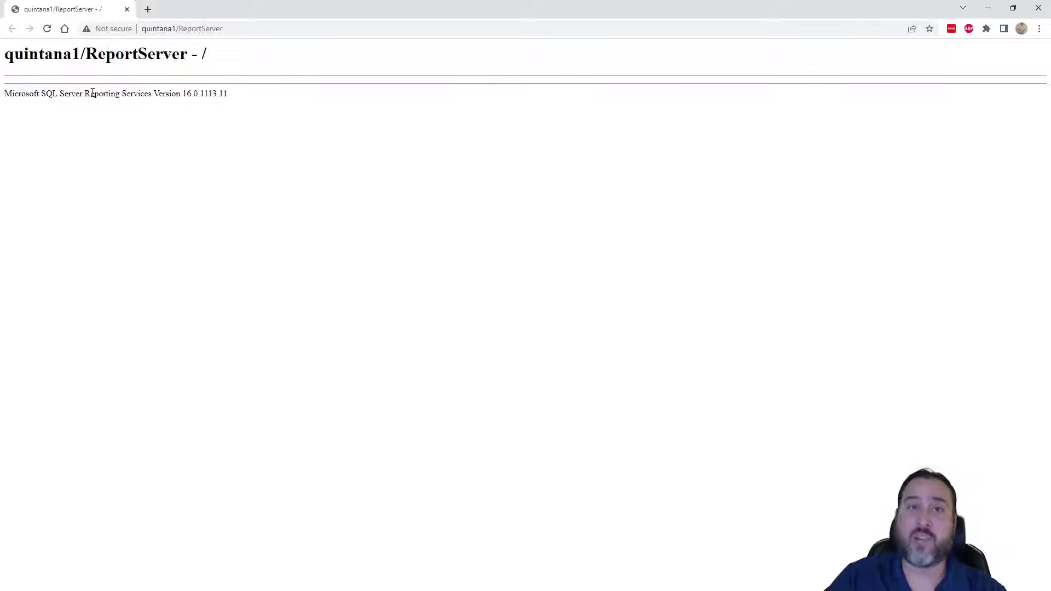
click(127, 10)
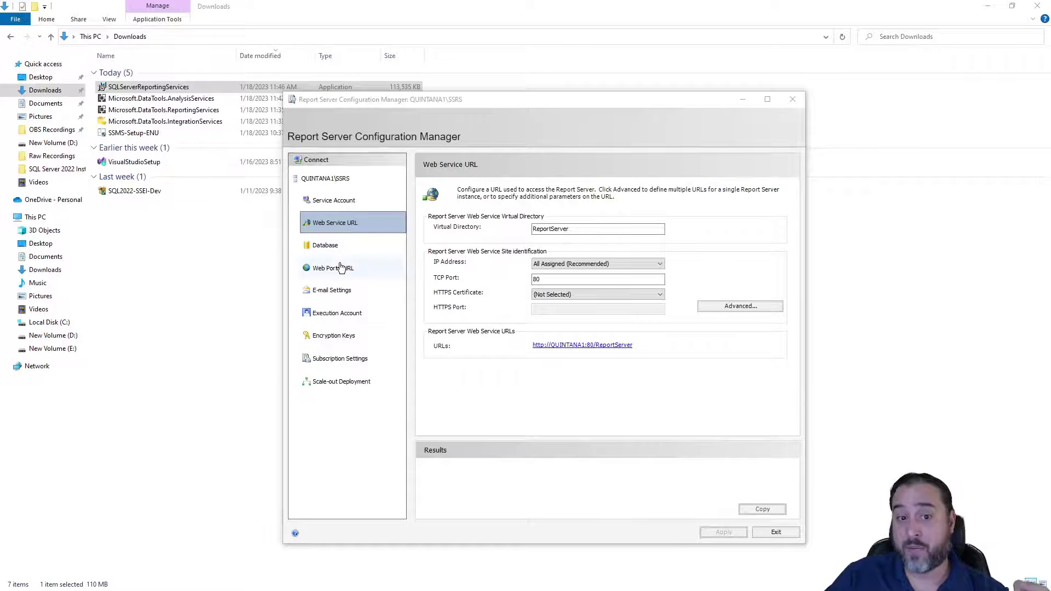
click(340, 268)
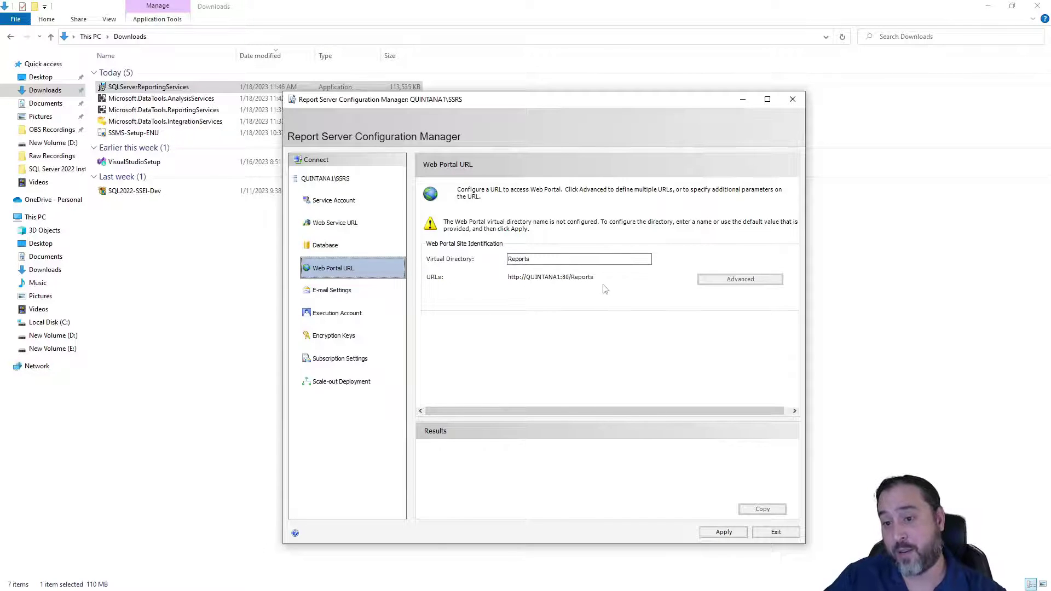
Apply the Reports web portal URL on port 80, then view the E-mail Settings page.
click(724, 532)
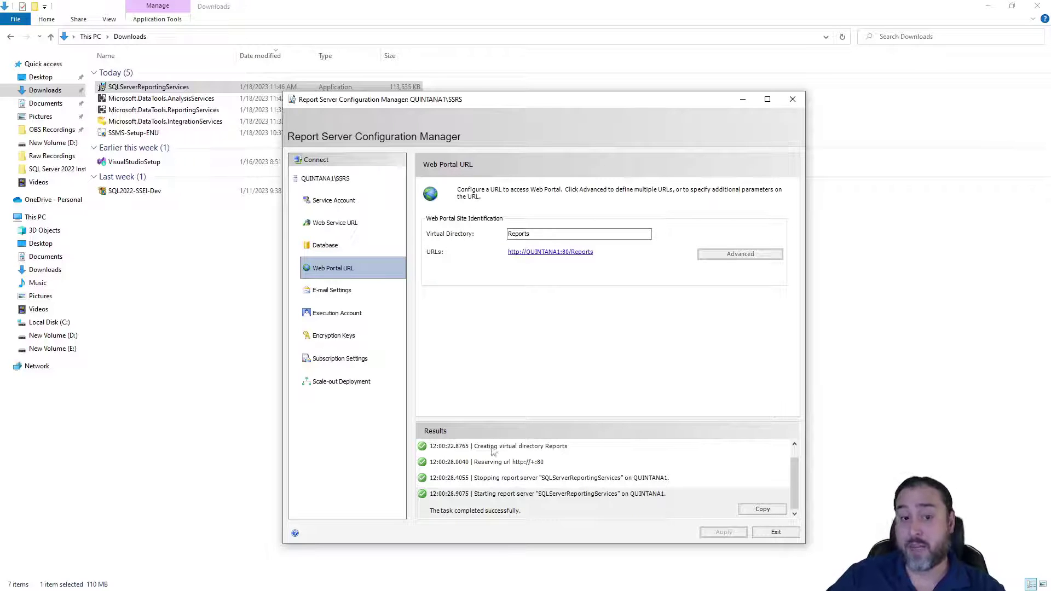
click(334, 298)
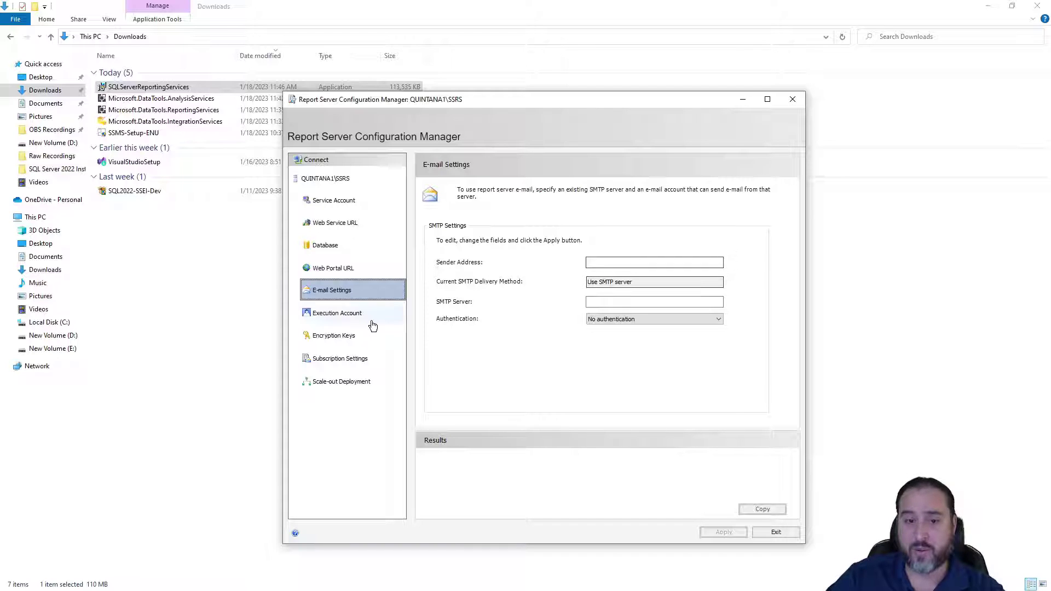
Review the Execution Account, Encryption Keys, Subscription Settings and Scale-out Deployment pages, then return to Web Portal URL.
click(351, 319)
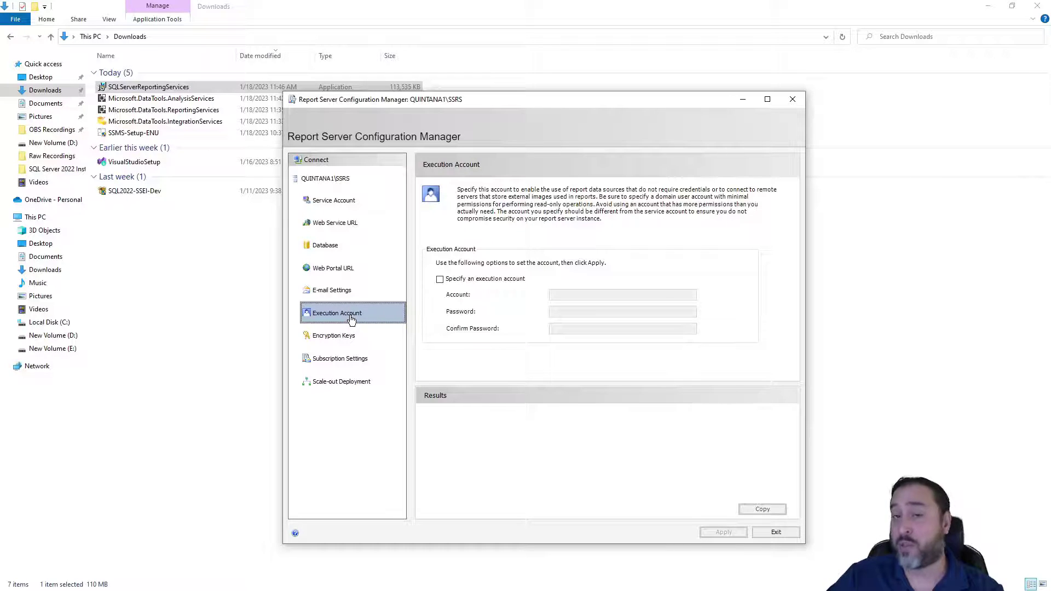
click(349, 337)
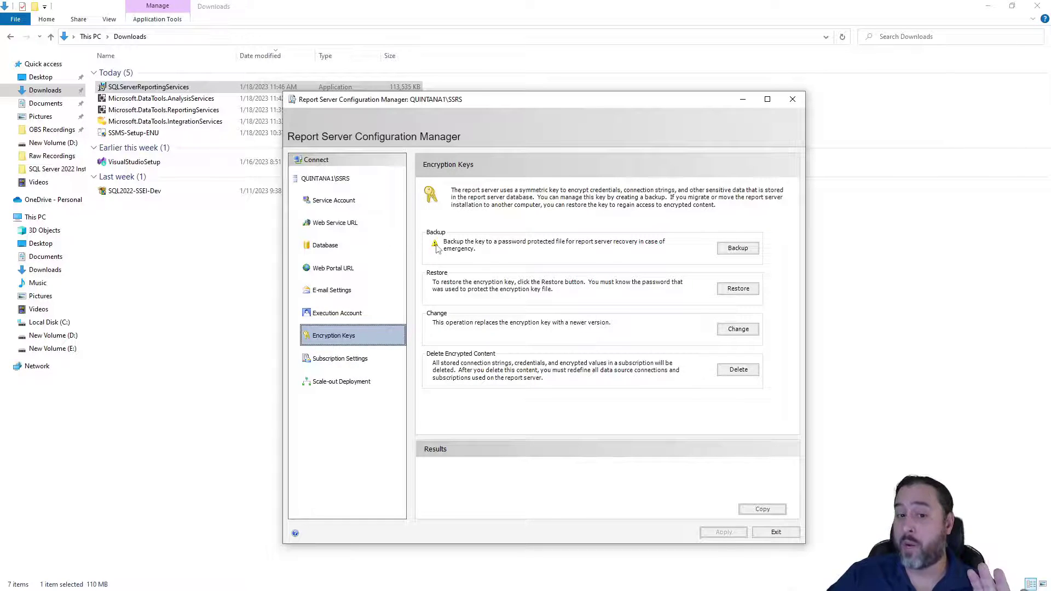
click(351, 361)
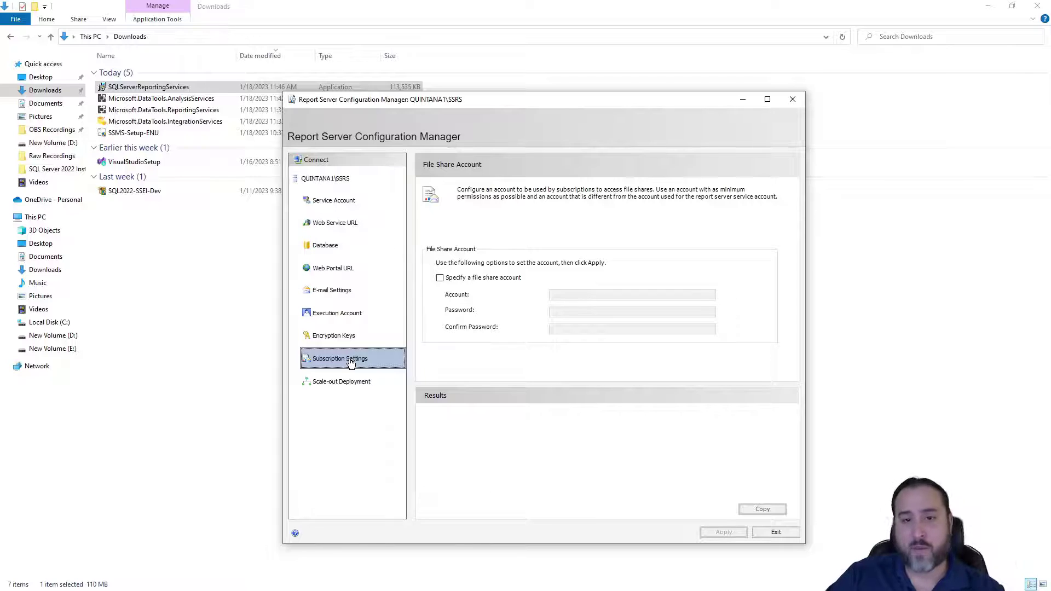
click(342, 386)
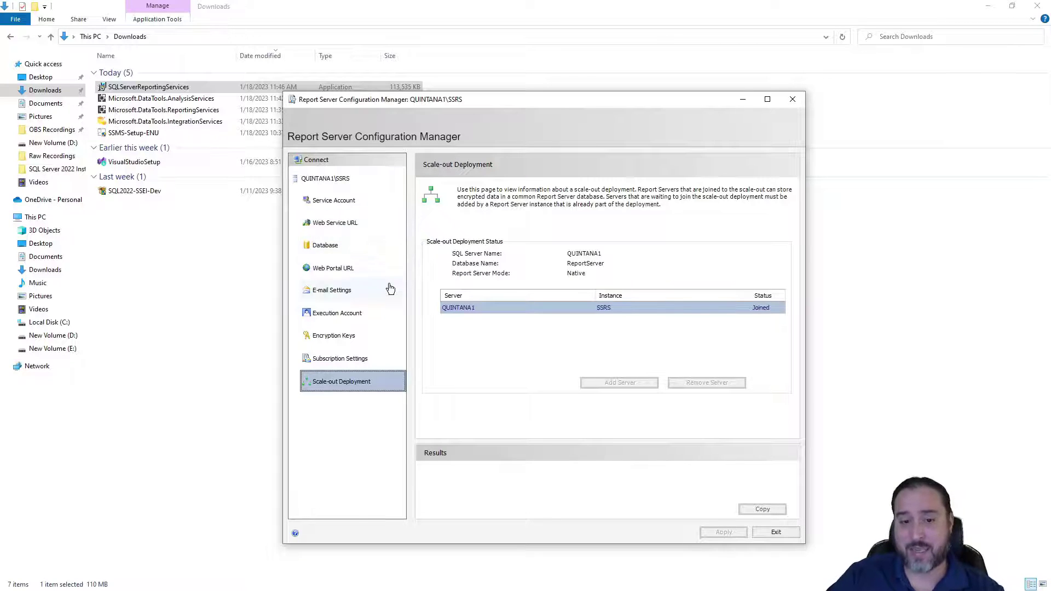
click(344, 269)
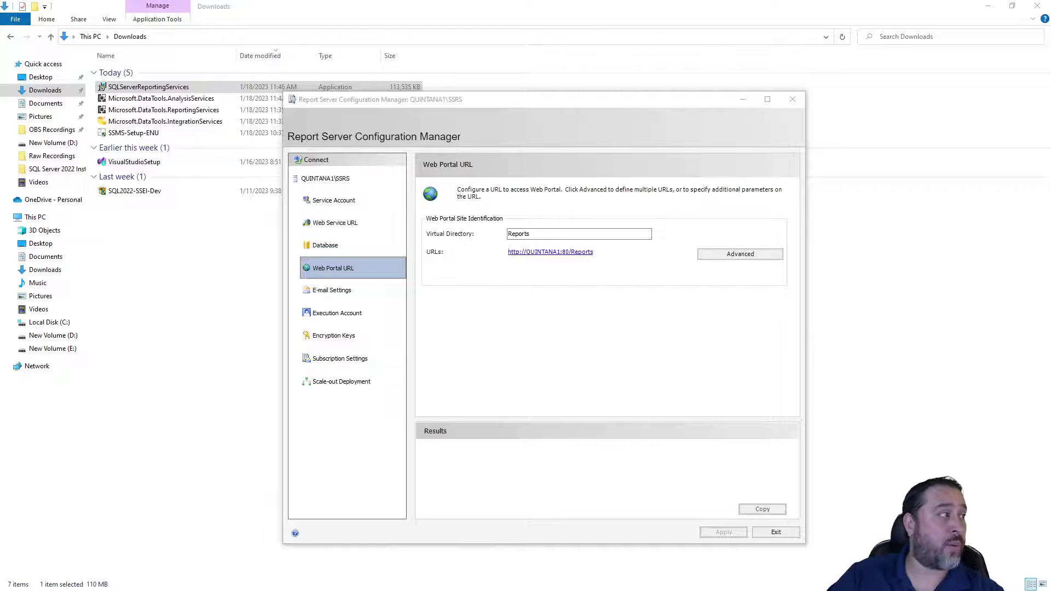
double_click(434, 77)
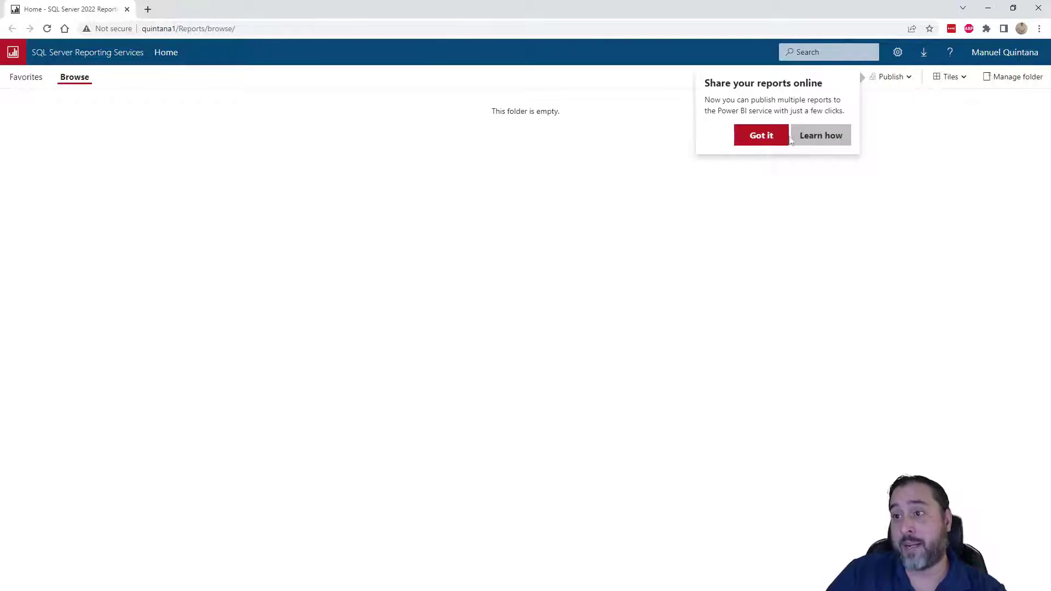
click(770, 142)
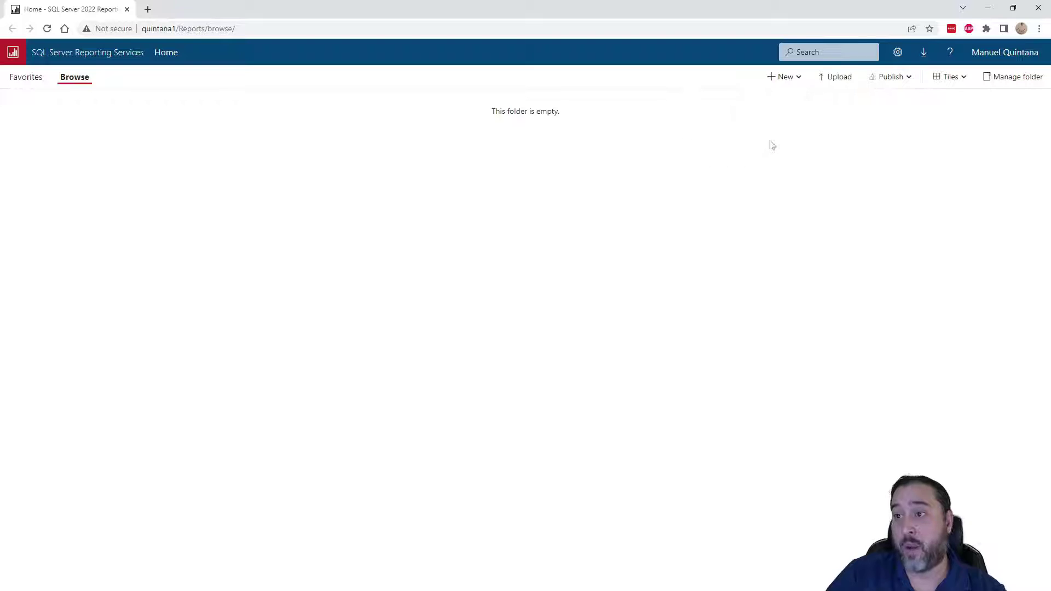
click(789, 81)
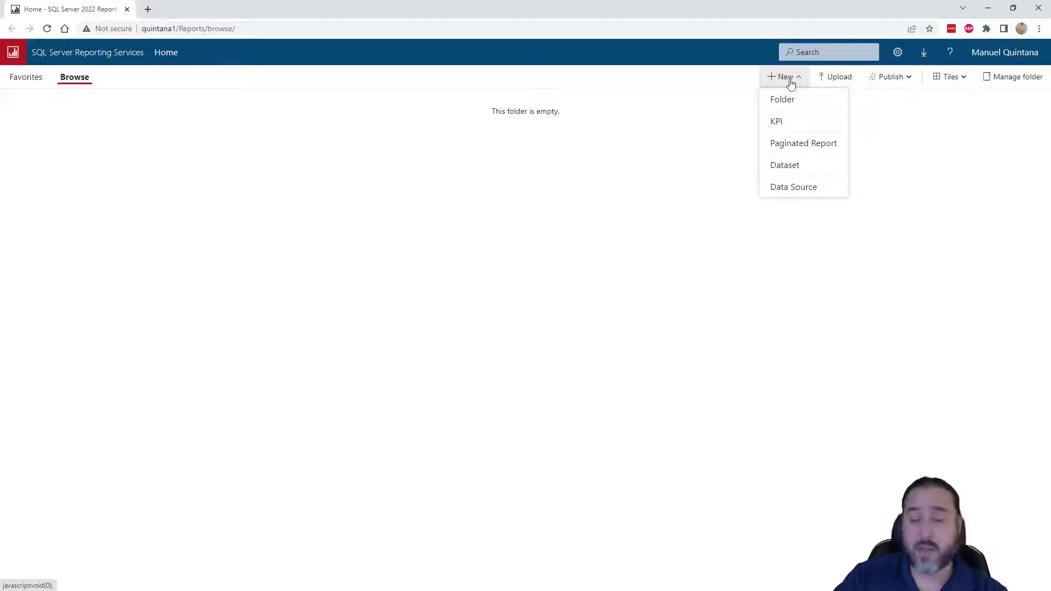
click(686, 219)
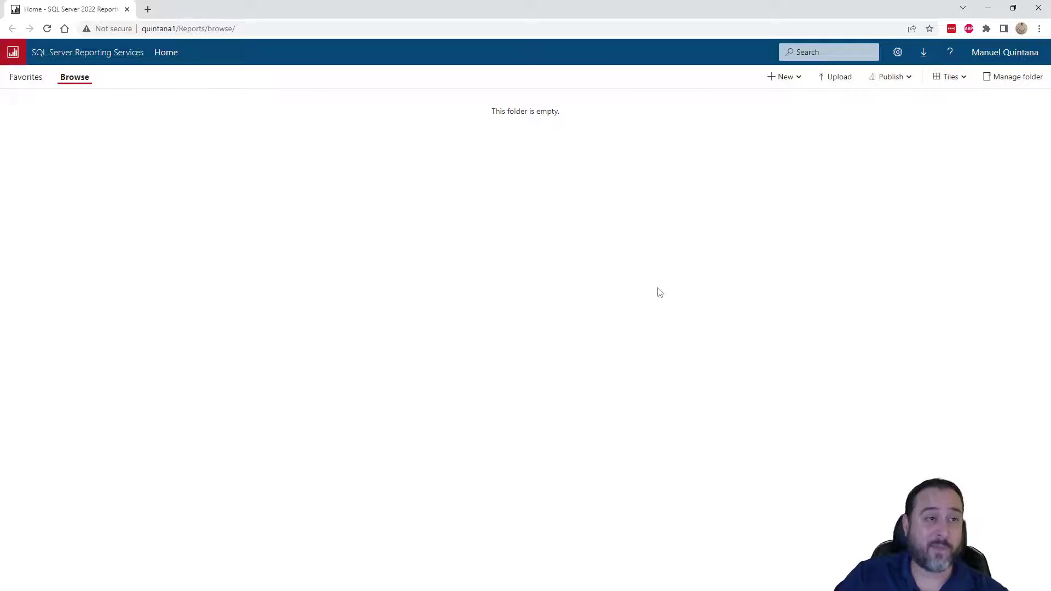
Close Chrome and exit Report Server Configuration Manager, leaving the Downloads folder in File Explorer.
click(1039, 8)
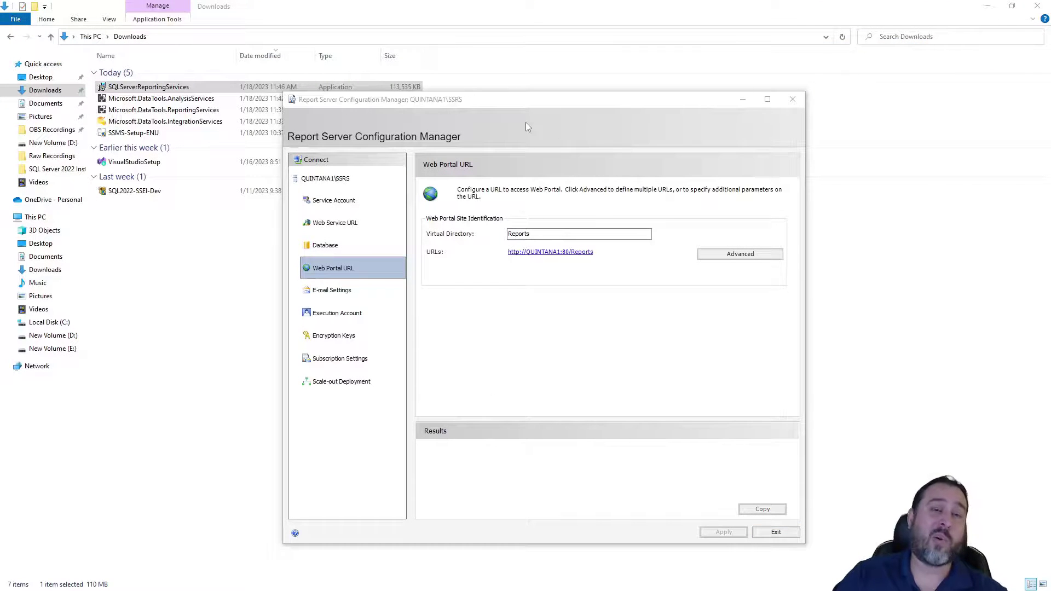
click(778, 534)
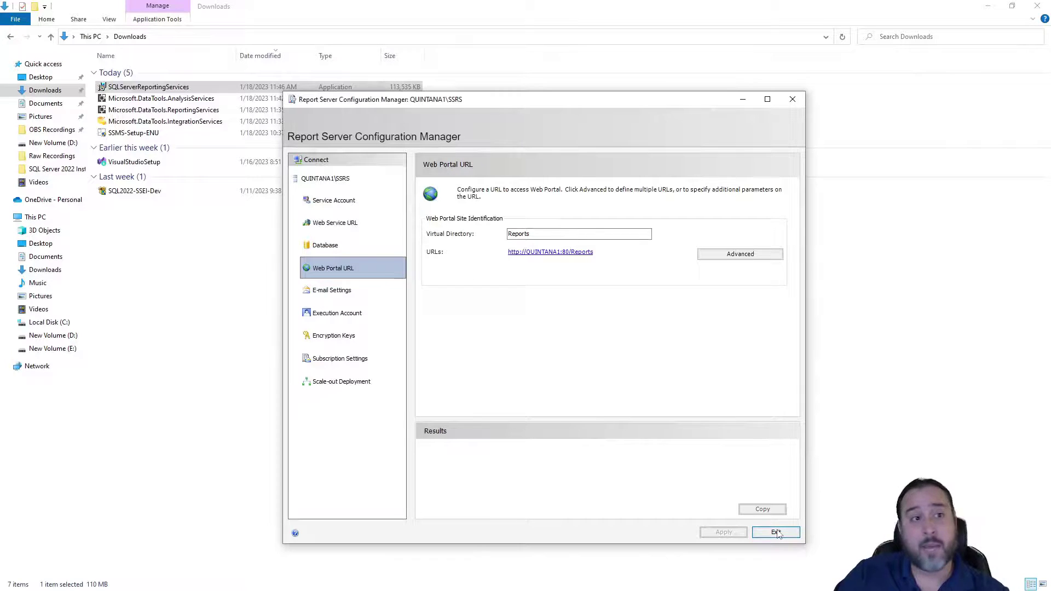
click(778, 533)
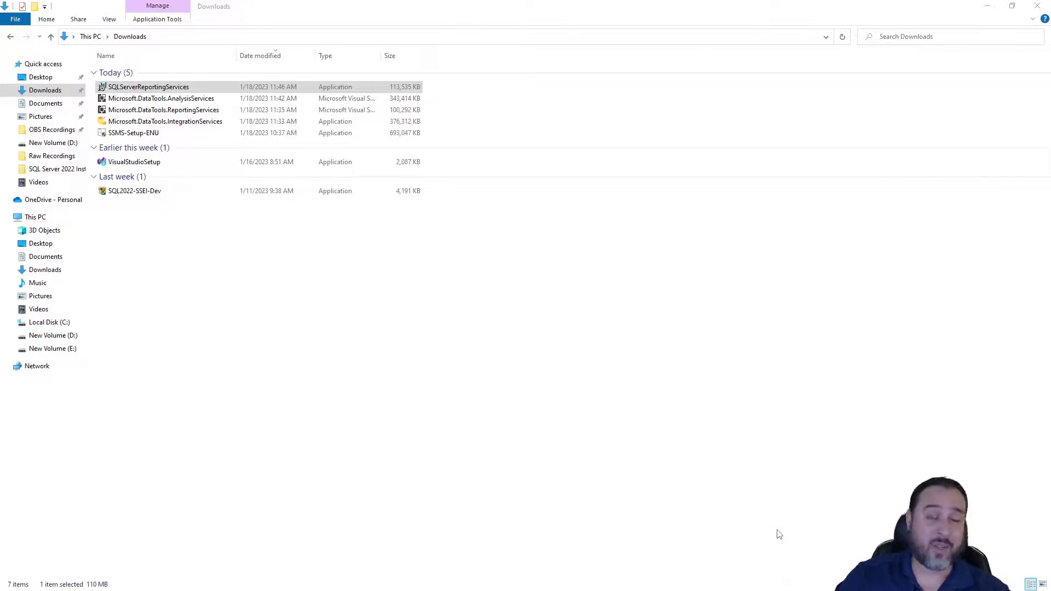